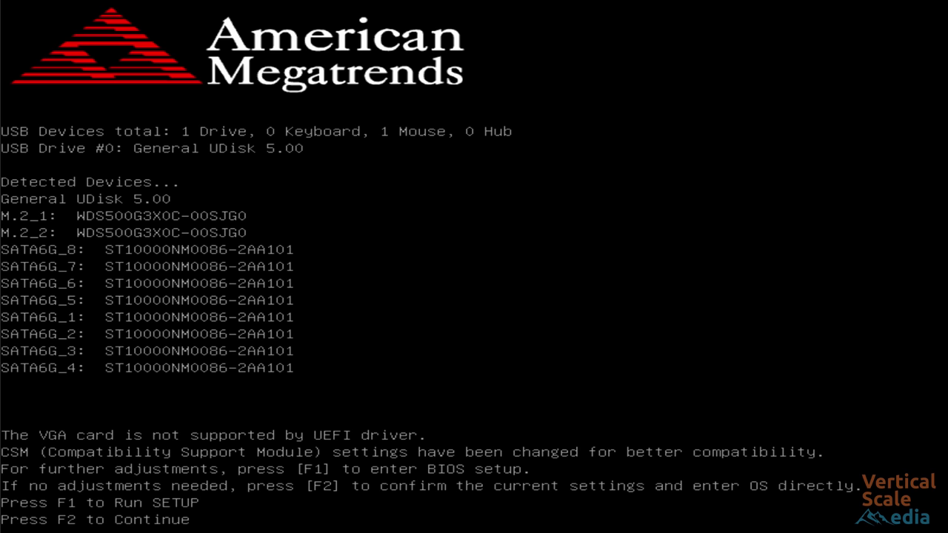
# Enter the BIOS setup and switch it to Advanced Mode.
pyautogui.press('F1')
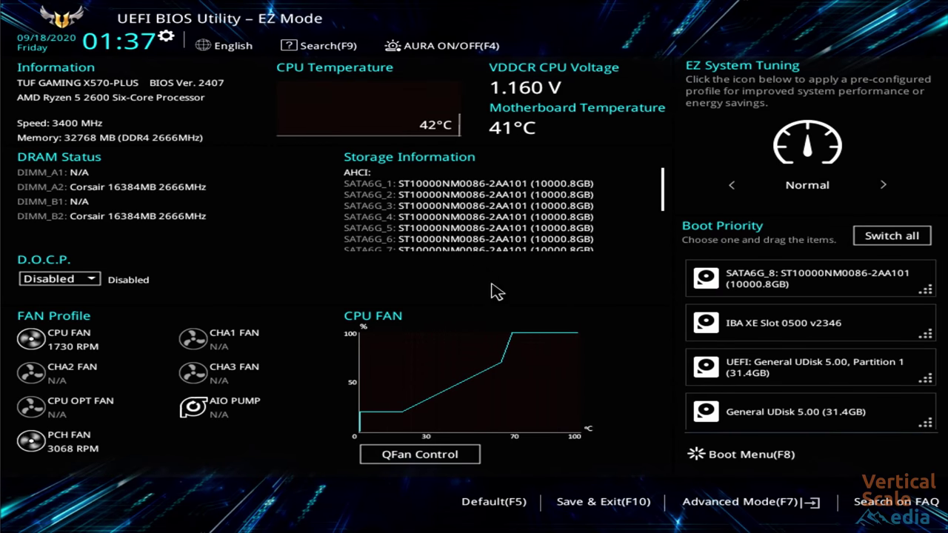
pyautogui.click(749, 502)
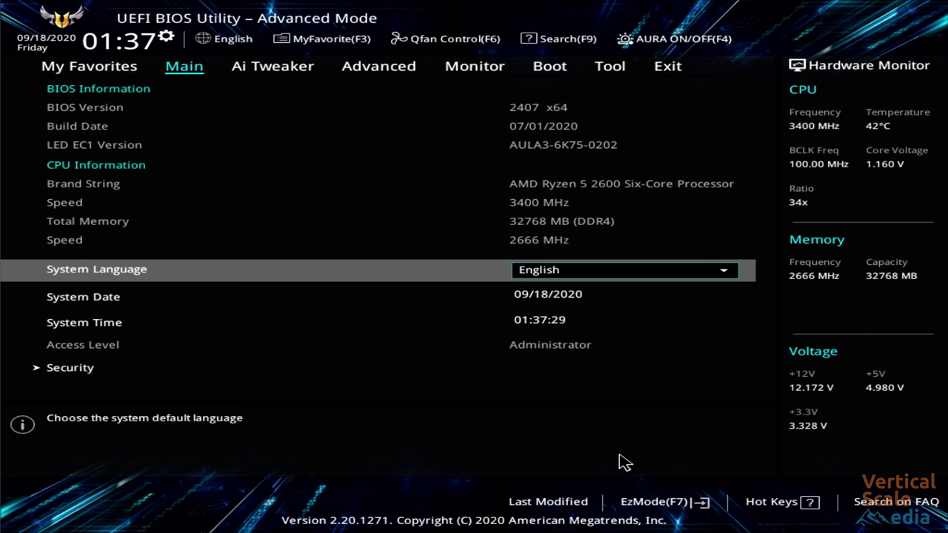
# Look over the Main page settings and the Security submenu.
pyautogui.press('Down')
pyautogui.press('Up')
pyautogui.press('Down')
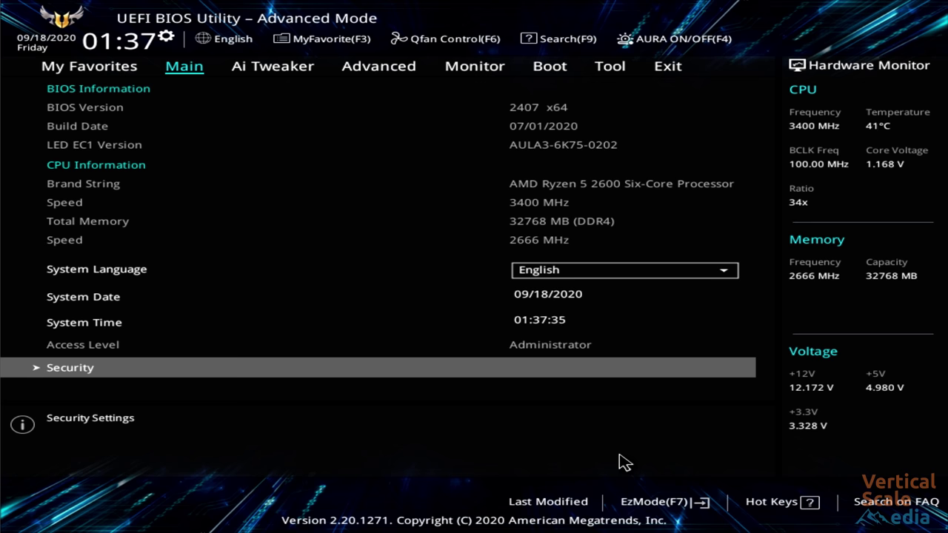
pyautogui.press('Return')
pyautogui.press('Escape')
# Review the Ai Tweaker overclocking options, from Ai Overclock Tuner through the DRAM Timing Control and DIGI+ VRM entries.
pyautogui.press('Right')
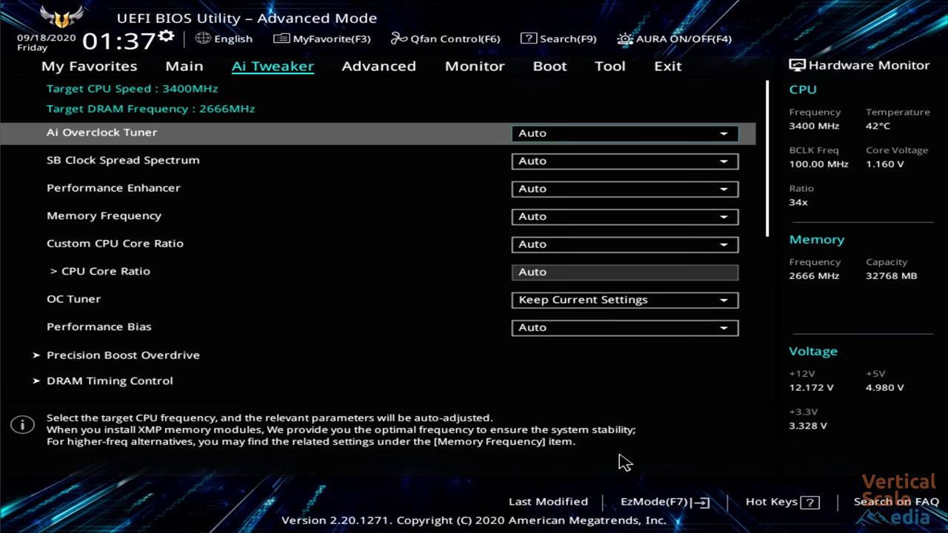
pyautogui.press('Down')
pyautogui.press('Down')
pyautogui.press('Down')
pyautogui.press('Down')
pyautogui.press('Down')
pyautogui.press('Down')
pyautogui.press('Down')
pyautogui.press('Down')
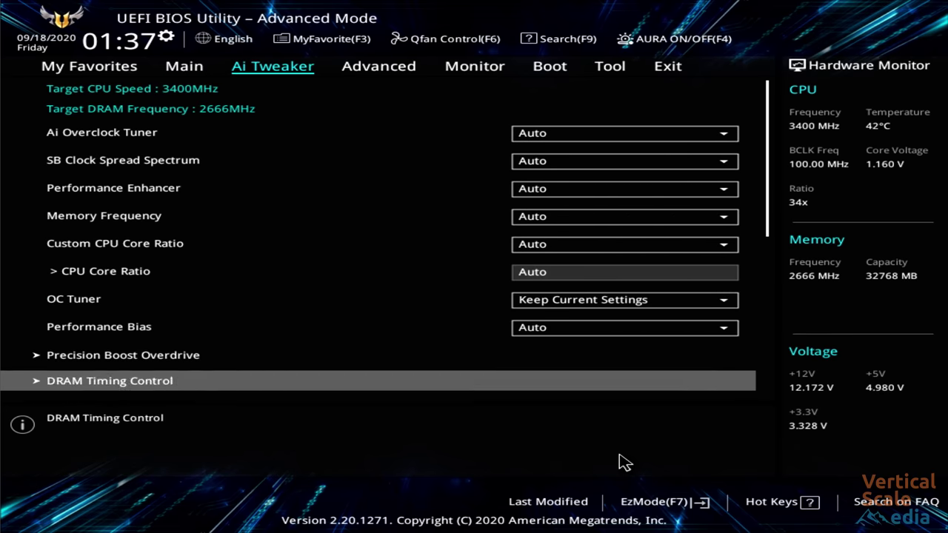
pyautogui.press('Down')
pyautogui.press('Down')
pyautogui.press('Up')
pyautogui.press('Up')
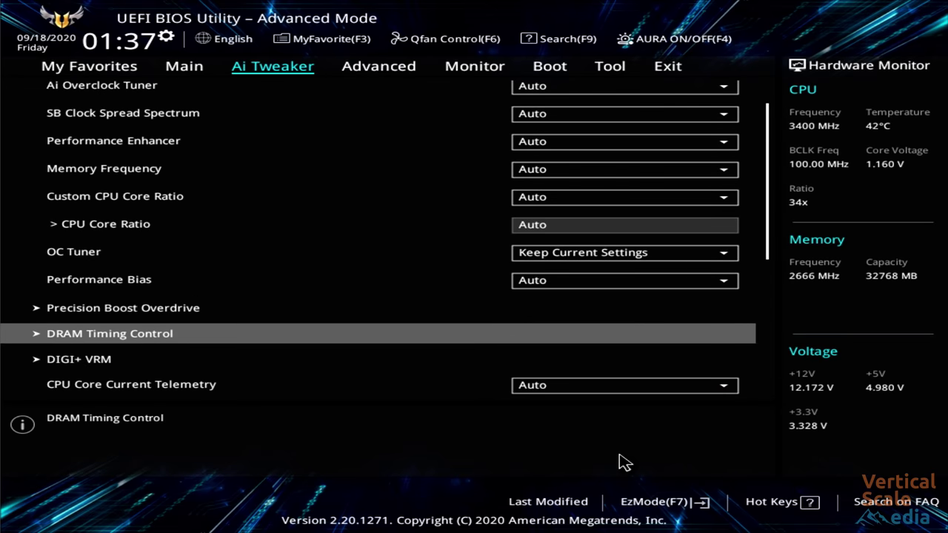
# Review all memory timing settings under DRAM Timing Control, through Mem Over Clock Fail Count.
pyautogui.press('Return')
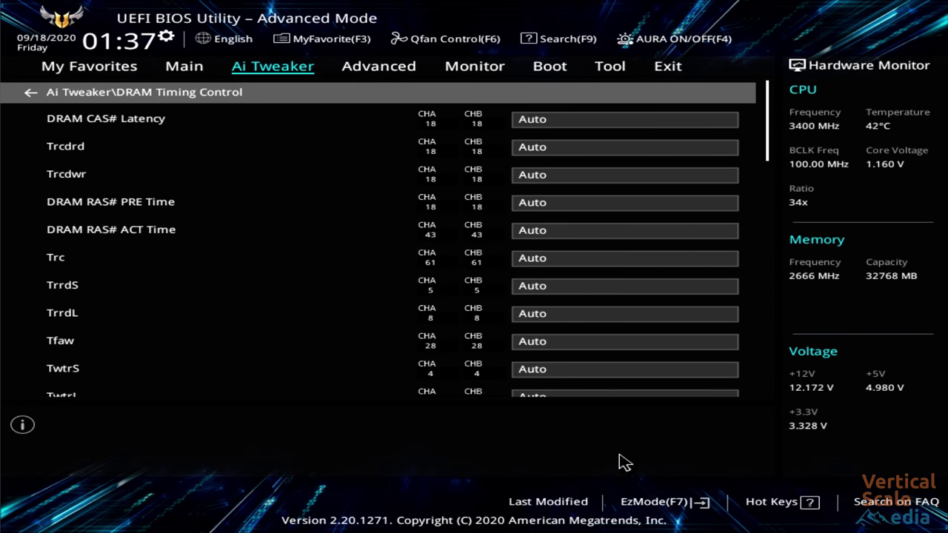
pyautogui.press('Down')
pyautogui.press('Down')
pyautogui.press('Down')
pyautogui.press('Down')
pyautogui.press('Down')
pyautogui.press('Down')
pyautogui.press('Down')
pyautogui.press('Down')
pyautogui.press('Down')
pyautogui.press('Down')
pyautogui.press('Down')
pyautogui.press('Down')
pyautogui.press('Down')
pyautogui.press('Down')
pyautogui.press('Down')
pyautogui.press('Down')
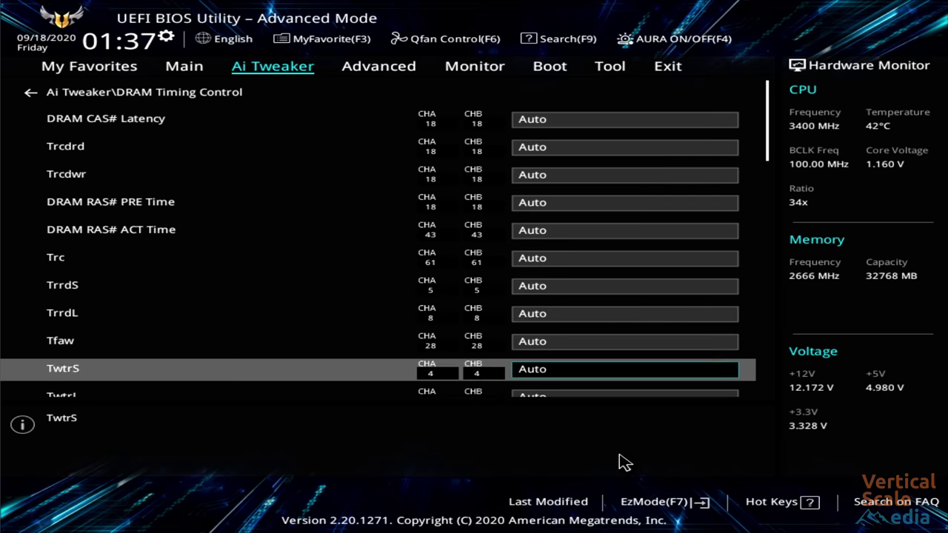
pyautogui.press('Down')
pyautogui.press('Down')
pyautogui.press('Down')
pyautogui.press('Down')
pyautogui.press('Down')
pyautogui.press('Down')
pyautogui.press('Down')
pyautogui.press('Down')
pyautogui.press('Down')
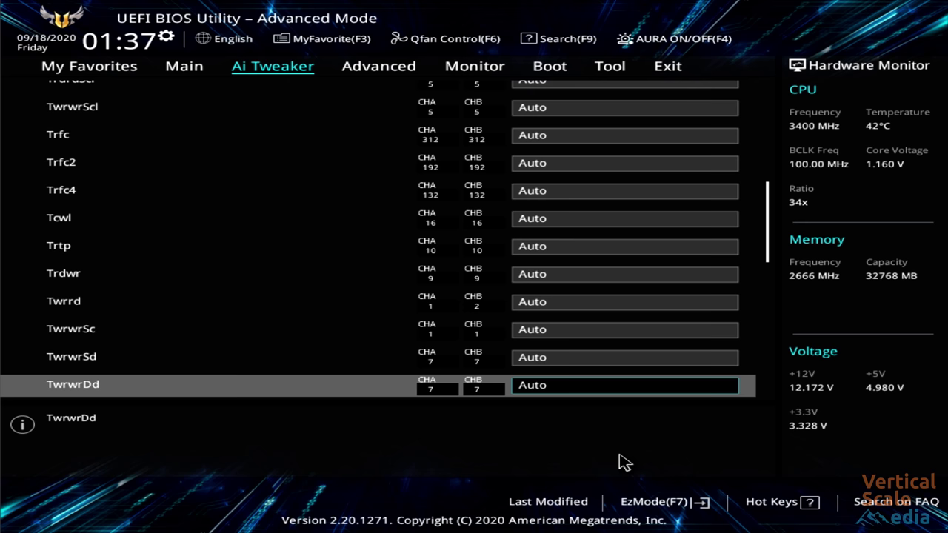
pyautogui.press('Down')
pyautogui.press('Down')
pyautogui.press('Down')
pyautogui.press('Down')
pyautogui.press('Down')
pyautogui.press('Down')
pyautogui.press('Down')
pyautogui.press('Down')
pyautogui.press('Down')
pyautogui.press('Down')
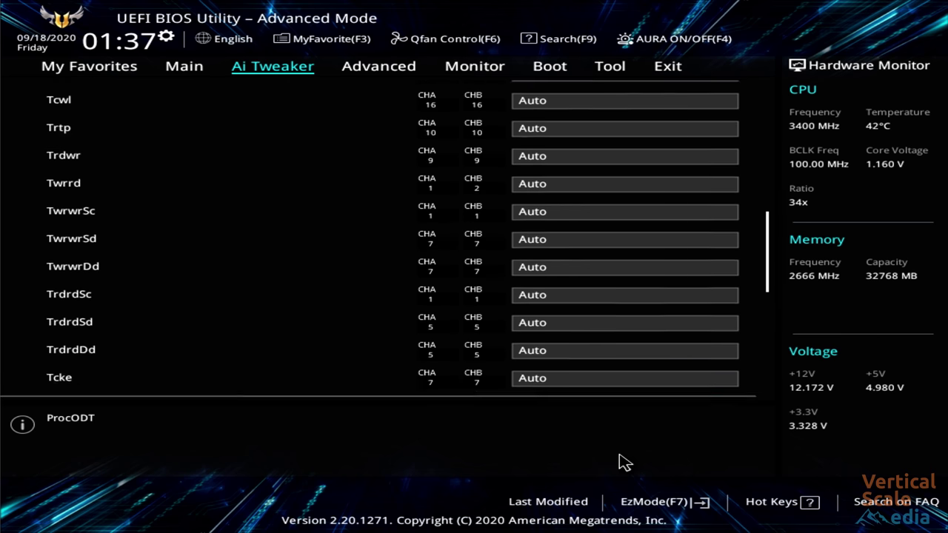
pyautogui.press('Down')
pyautogui.press('Down')
pyautogui.press('Down')
pyautogui.press('Down')
pyautogui.press('Down')
pyautogui.press('Down')
pyautogui.press('Down')
pyautogui.press('Down')
pyautogui.press('Down')
pyautogui.press('Down')
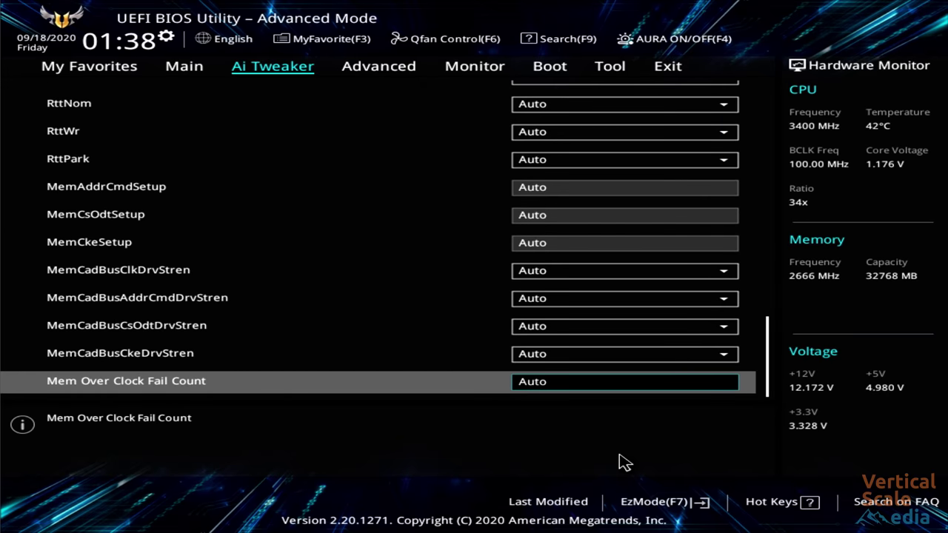
pyautogui.press('Escape')
# Review the remaining Ai Tweaker telemetry and voltage settings, through VPP_MEM Voltage.
pyautogui.press('Down')
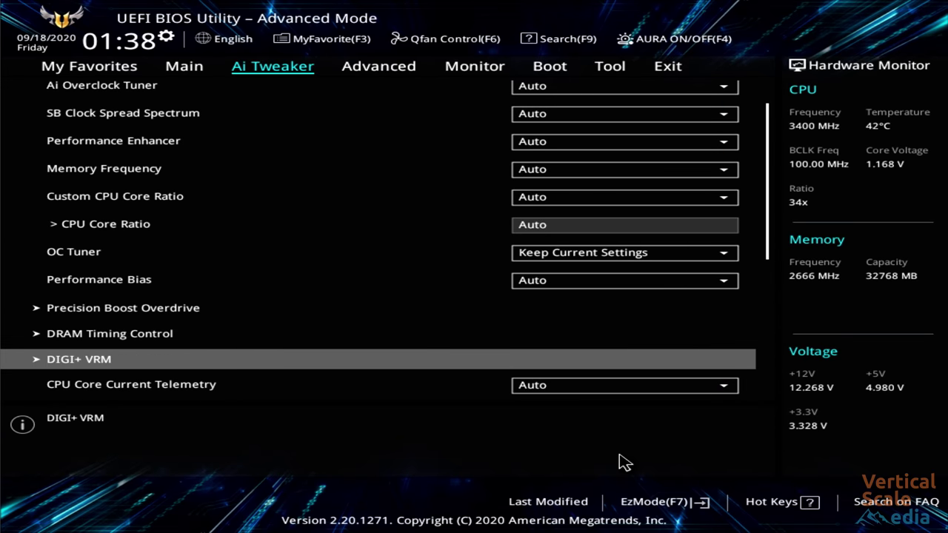
pyautogui.press('Down')
pyautogui.press('Down')
pyautogui.press('Down')
pyautogui.press('Down')
pyautogui.press('Down')
pyautogui.press('Down')
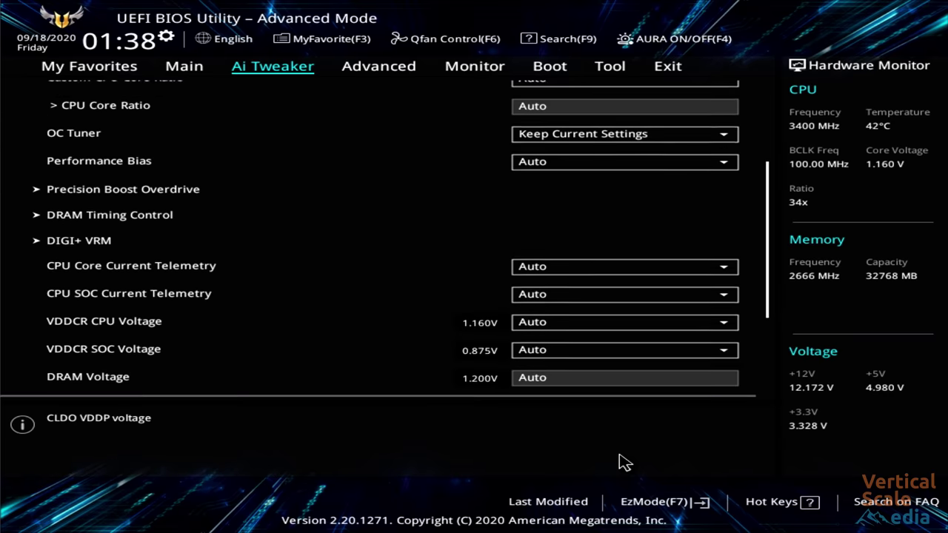
pyautogui.press('Down')
pyautogui.press('Down')
pyautogui.press('Down')
pyautogui.press('Down')
pyautogui.press('Down')
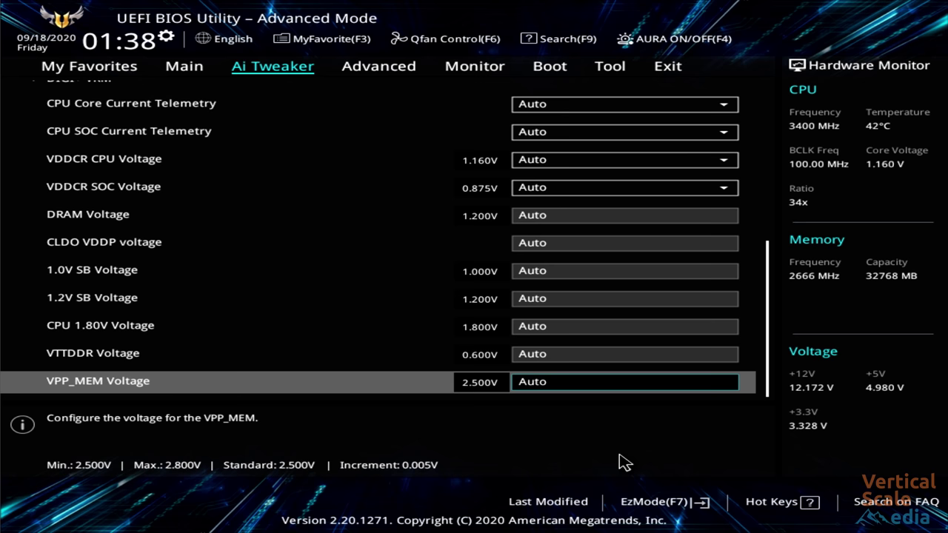
# Check the AMD fTPM configuration in the Advanced settings.
pyautogui.press('Right')
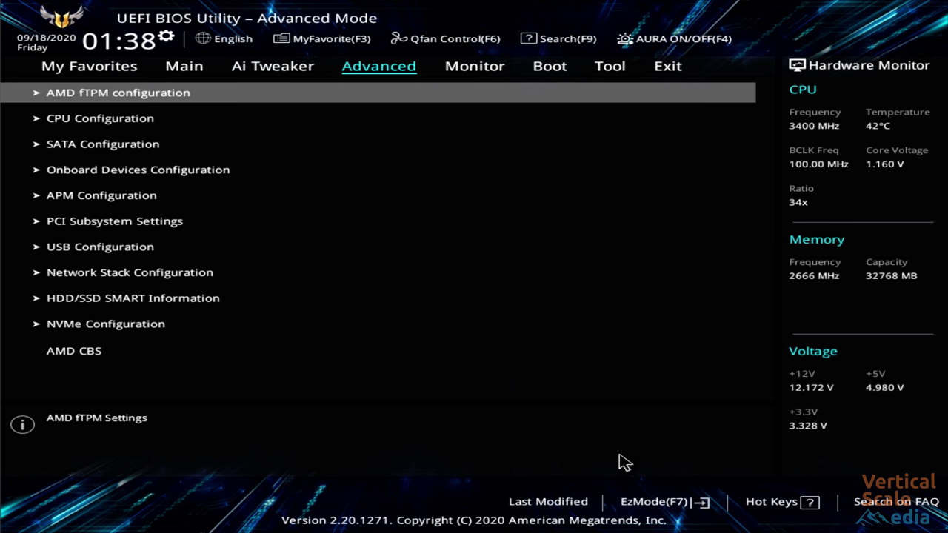
pyautogui.press('Return')
pyautogui.press('Escape')
# Set SVM Mode to Enabled in the CPU Configuration to turn on CPU virtualization.
pyautogui.press('Down')
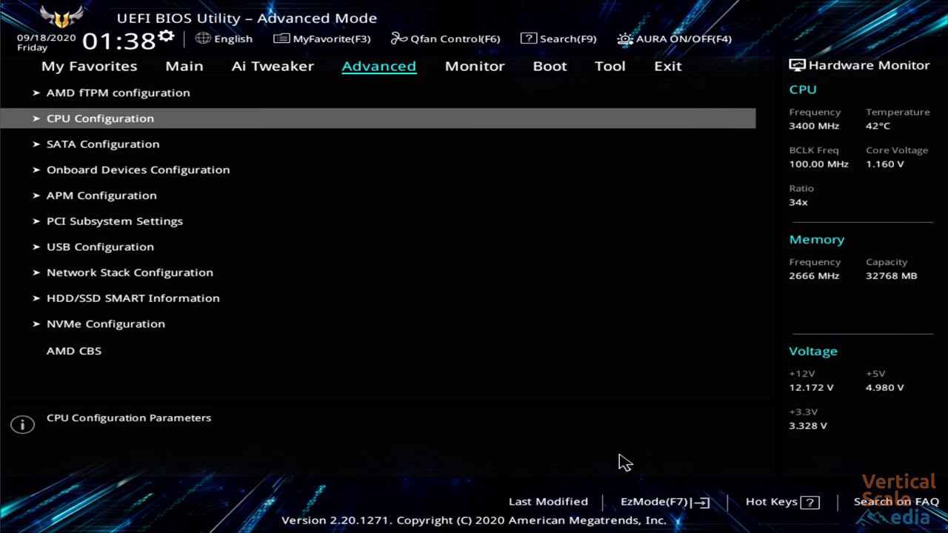
pyautogui.press('Return')
pyautogui.press('Down')
pyautogui.press('Down')
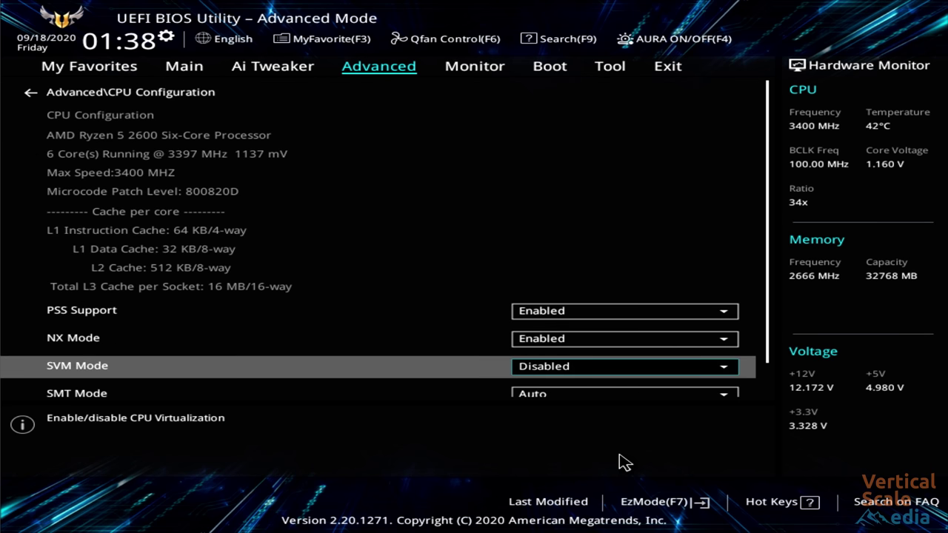
pyautogui.press('Return')
pyautogui.press('Down')
pyautogui.press('Return')
# Review the other CPU Configuration options, including SMT Mode, Core Leveling Mode, NX Mode and PSS Support.
pyautogui.press('Down')
pyautogui.press('Down')
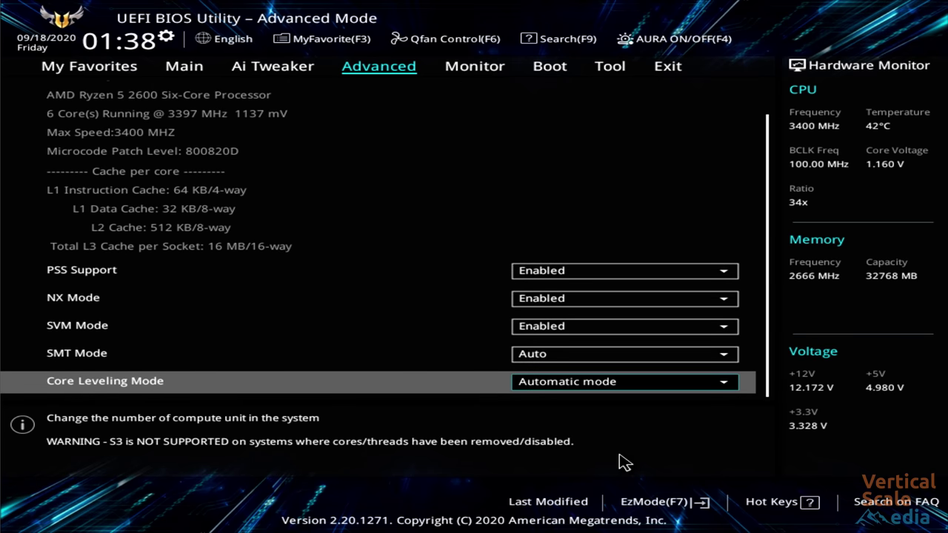
pyautogui.press('Up')
pyautogui.press('Up')
pyautogui.press('Up')
pyautogui.press('Up')
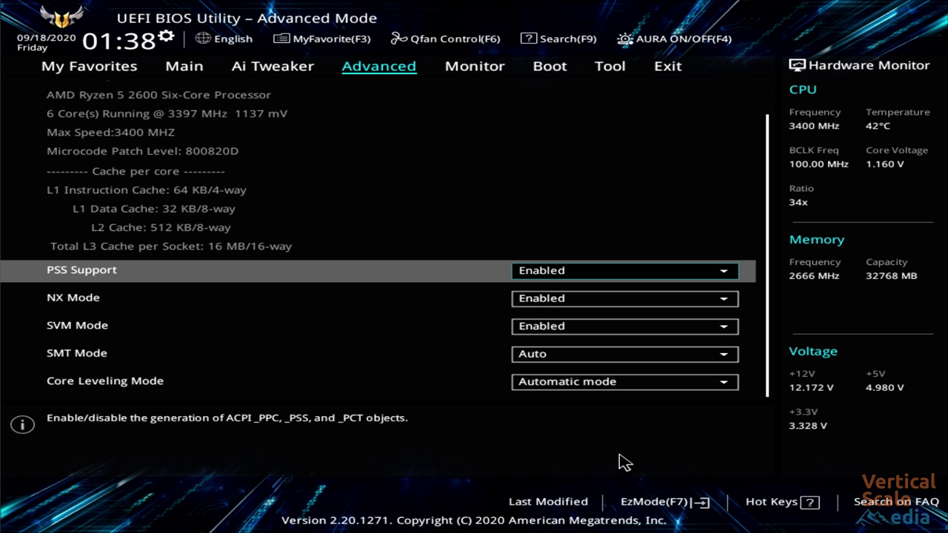
pyautogui.press('Escape')
# Review the SATA Configuration, including the SATA mode and the drive and Hot Plug settings of each port.
pyautogui.press('Down')
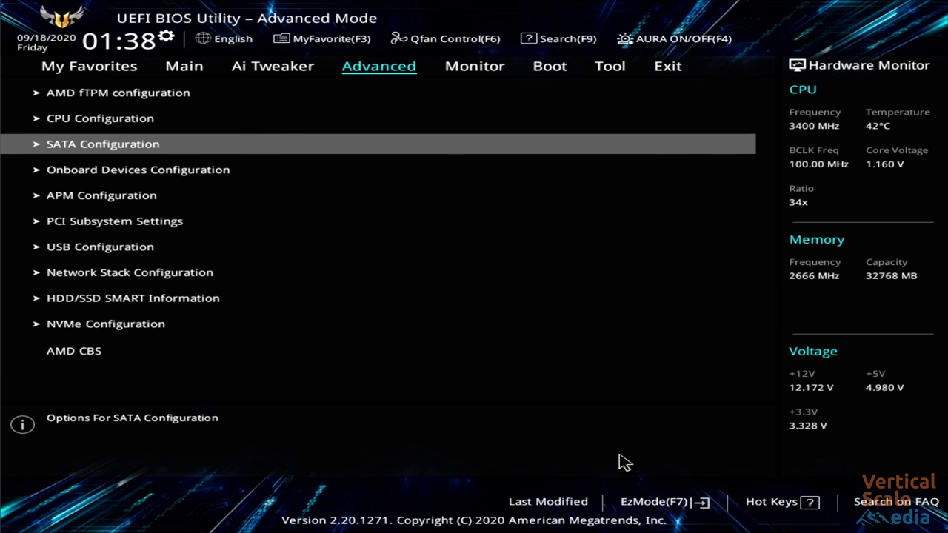
pyautogui.press('Return')
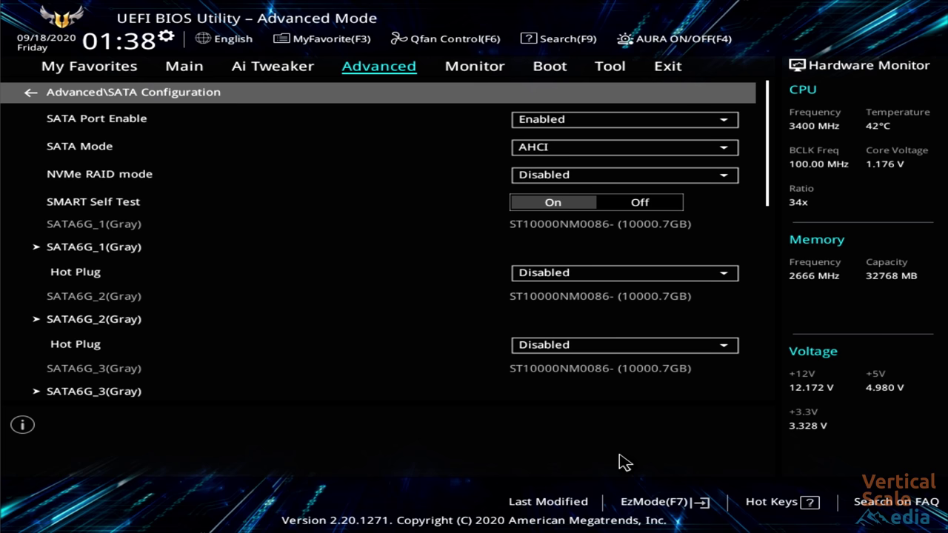
pyautogui.press('Down')
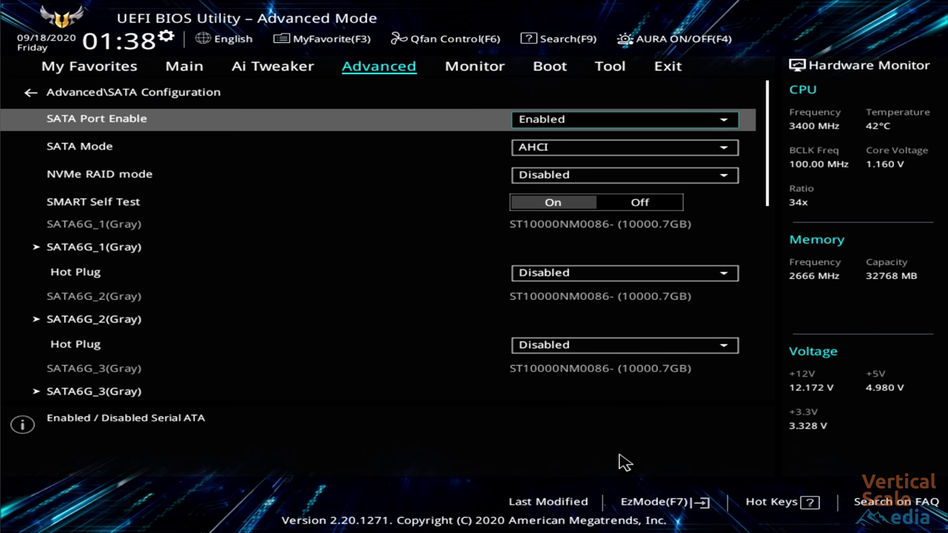
pyautogui.press('Down')
pyautogui.press('Down')
pyautogui.press('Down')
pyautogui.press('Down')
pyautogui.press('Down')
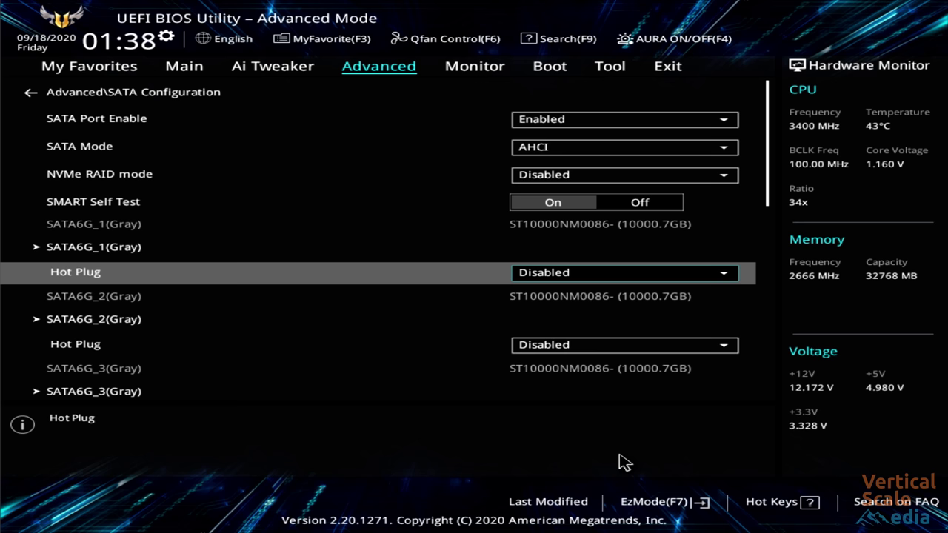
pyautogui.press('Down')
pyautogui.press('Down')
pyautogui.press('Down')
pyautogui.press('Down')
pyautogui.press('Down')
pyautogui.press('Down')
pyautogui.press('Down')
pyautogui.press('Down')
pyautogui.press('Down')
pyautogui.press('Down')
pyautogui.press('Down')
pyautogui.press('Down')
pyautogui.press('Down')
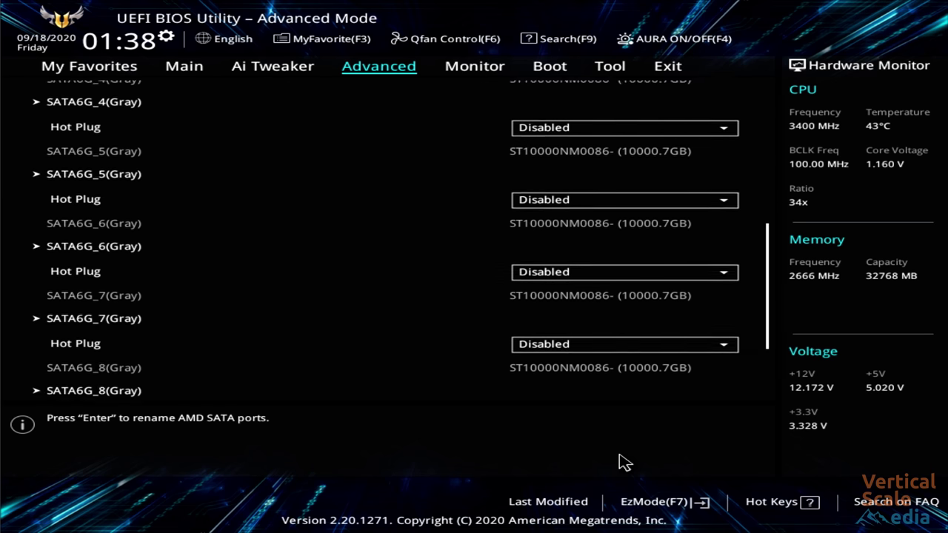
pyautogui.press('Down')
pyautogui.press('Down')
pyautogui.press('Down')
pyautogui.press('Escape')
# Review the Onboard Devices Configuration, covering audio, PCIe and M.2 link modes, LED lighting, LAN, USB power and serial port.
pyautogui.press('Down')
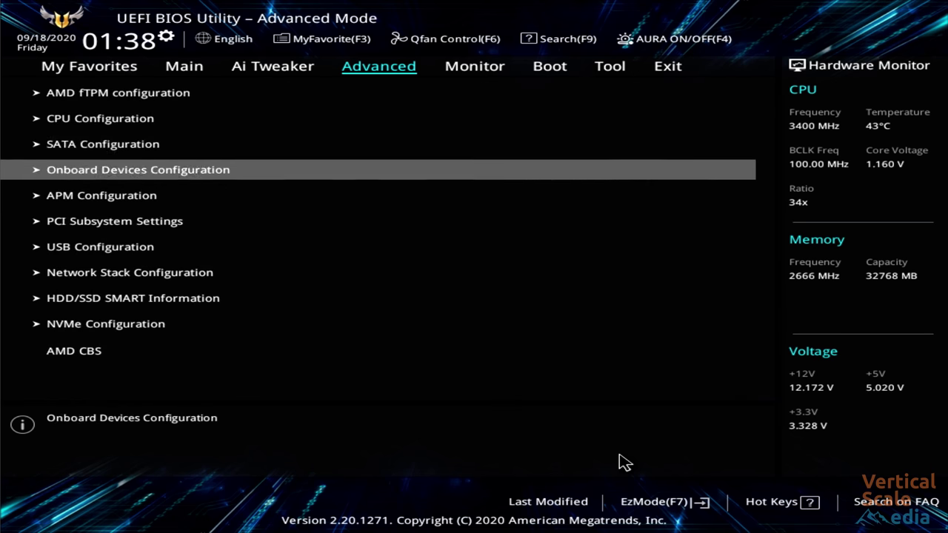
pyautogui.press('Return')
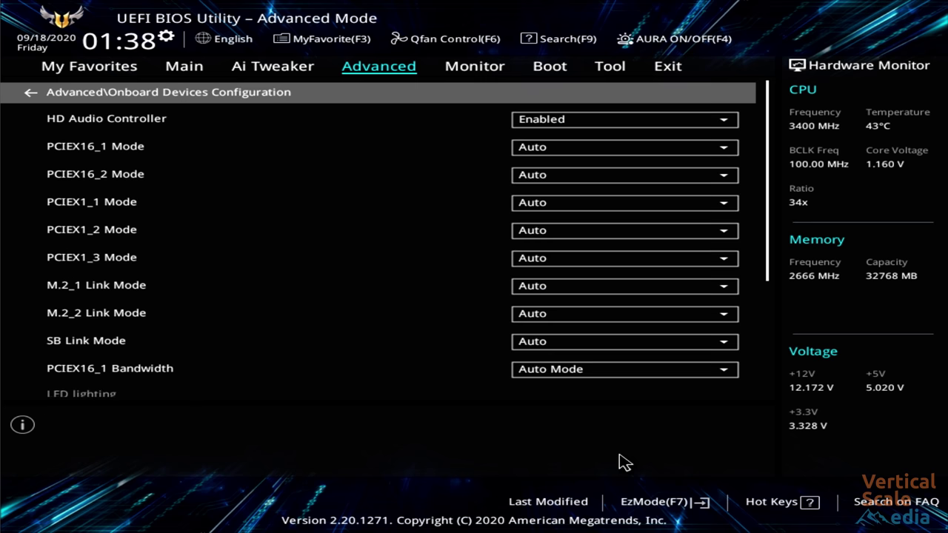
pyautogui.press('Down')
pyautogui.press('Down')
pyautogui.press('Down')
pyautogui.press('Down')
pyautogui.press('Down')
pyautogui.press('Down')
pyautogui.press('Down')
pyautogui.press('Down')
pyautogui.press('Down')
pyautogui.press('Down')
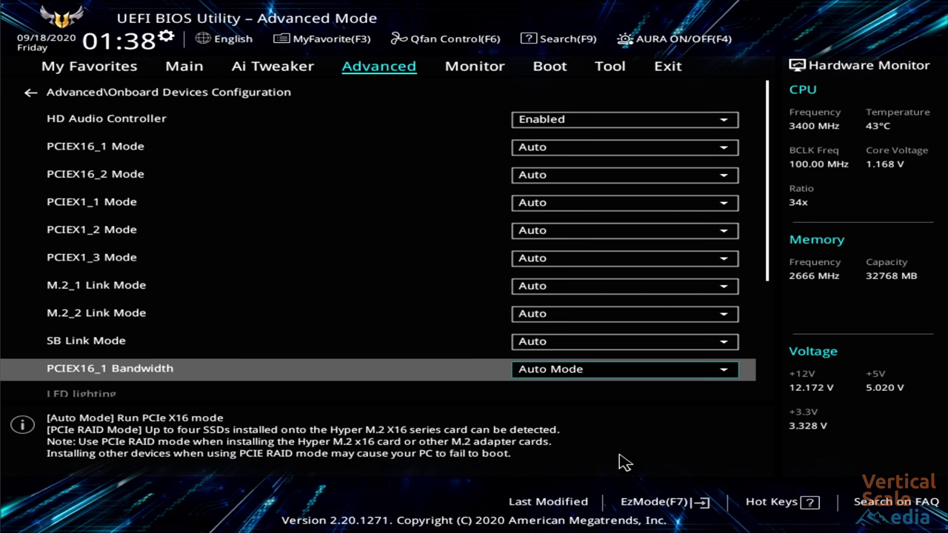
pyautogui.press('Down')
pyautogui.press('Down')
pyautogui.press('Down')
pyautogui.press('Down')
pyautogui.press('Down')
pyautogui.press('Down')
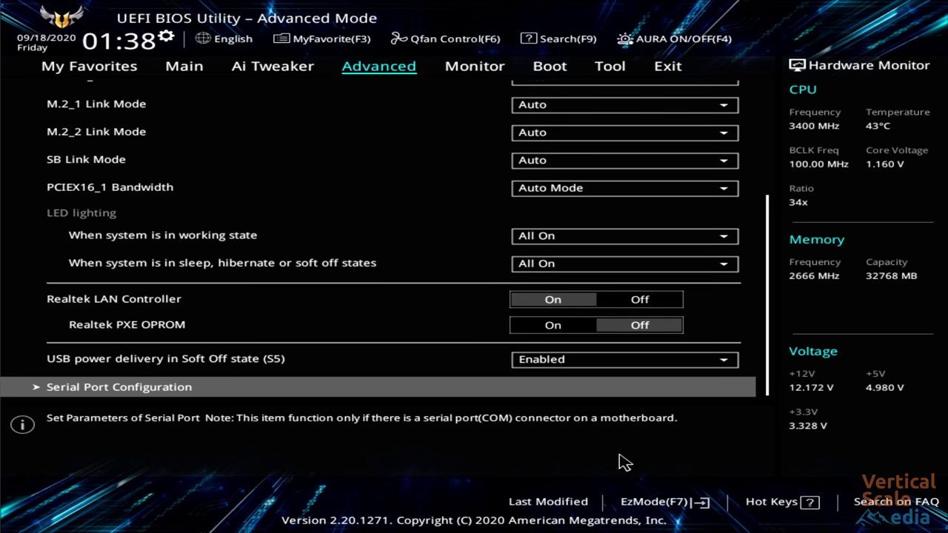
# Turn Realtek PXE OPROM on for the onboard LAN controller.
pyautogui.press('Up')
pyautogui.press('Up')
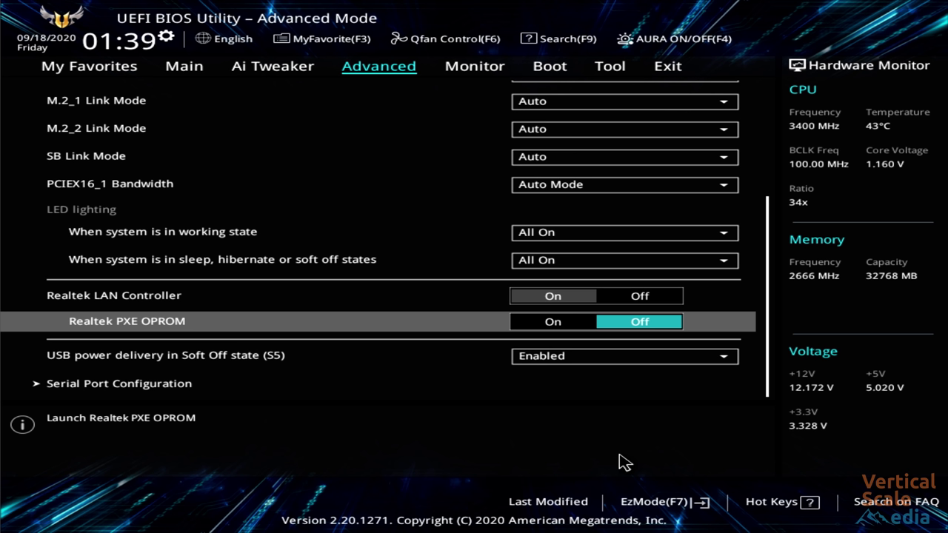
pyautogui.press('Left')
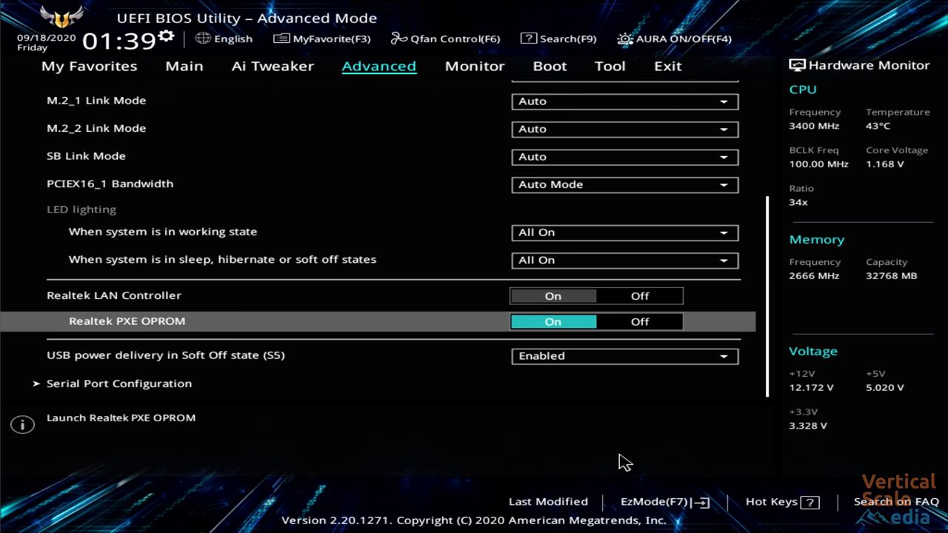
# Turn the Serial Port off in the Serial Port Configuration and leave the onboard devices settings.
pyautogui.press('Down')
pyautogui.press('Down')
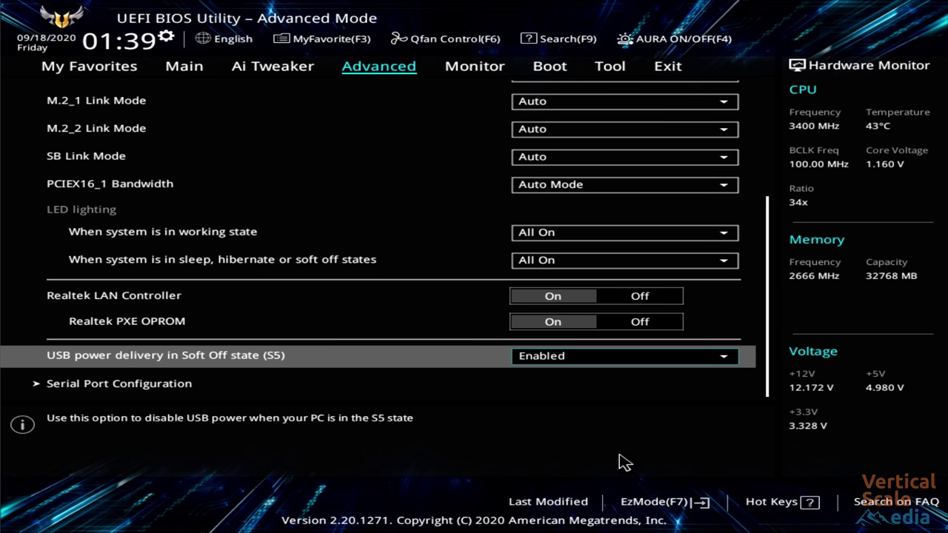
pyautogui.press('Return')
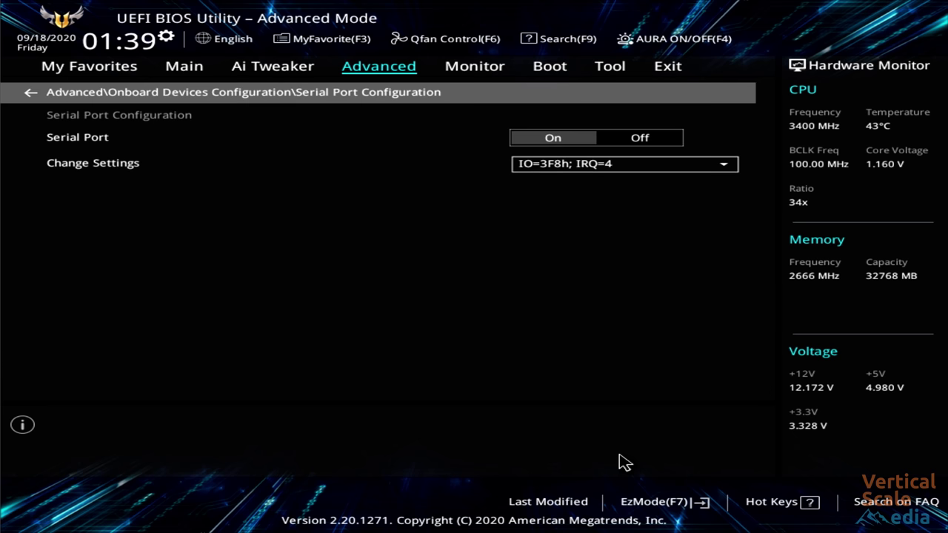
pyautogui.press('Return')
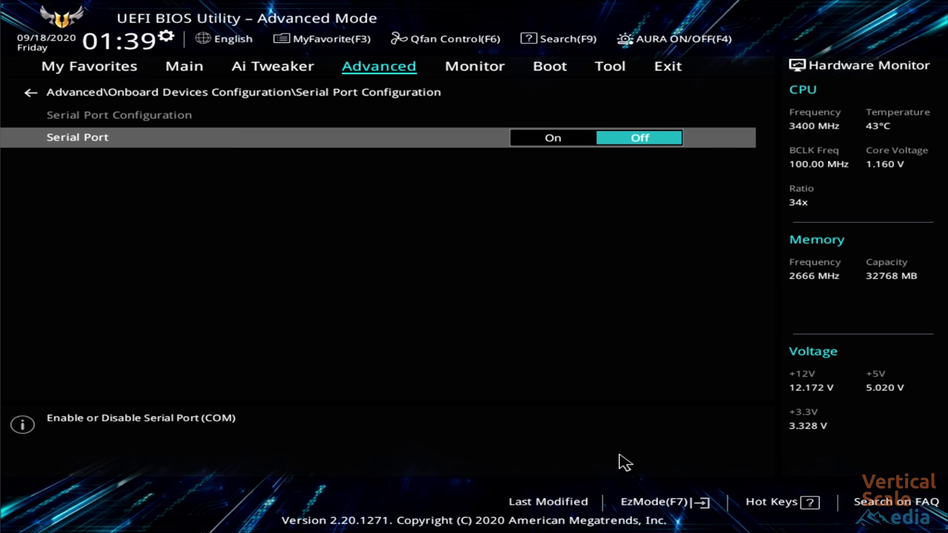
pyautogui.press('Escape')
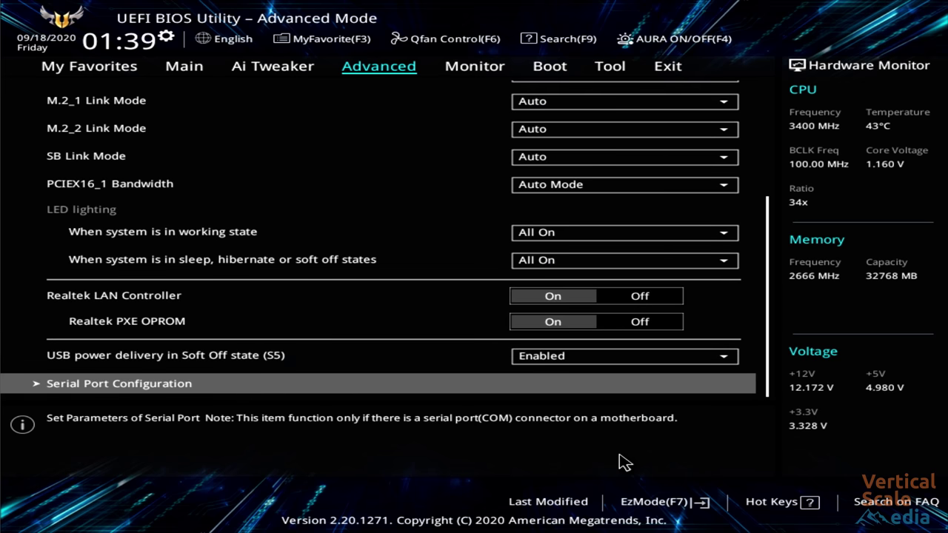
pyautogui.press('Escape')
# Change the Restore AC Power Loss setting in the APM Configuration and return to the Advanced settings list.
pyautogui.press('Down')
pyautogui.press('Return')
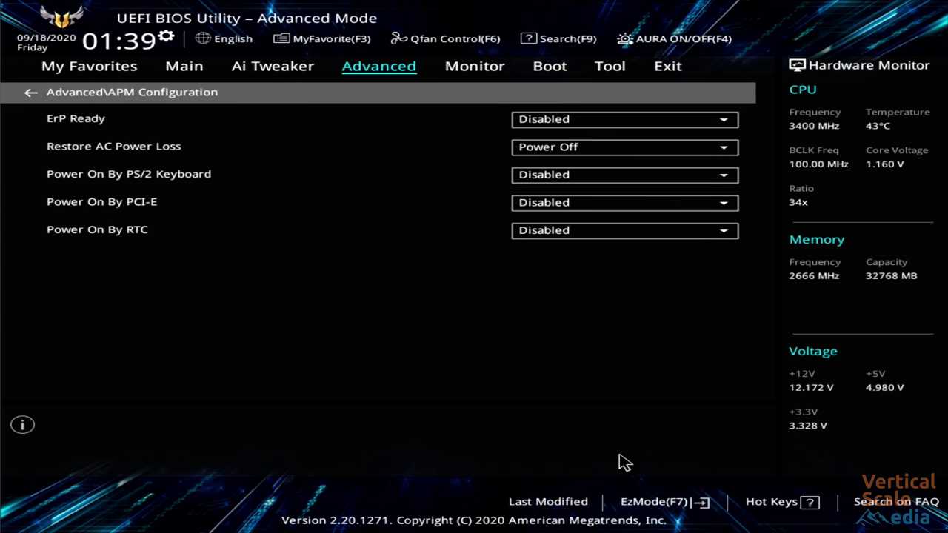
pyautogui.press('Down')
pyautogui.press('Down')
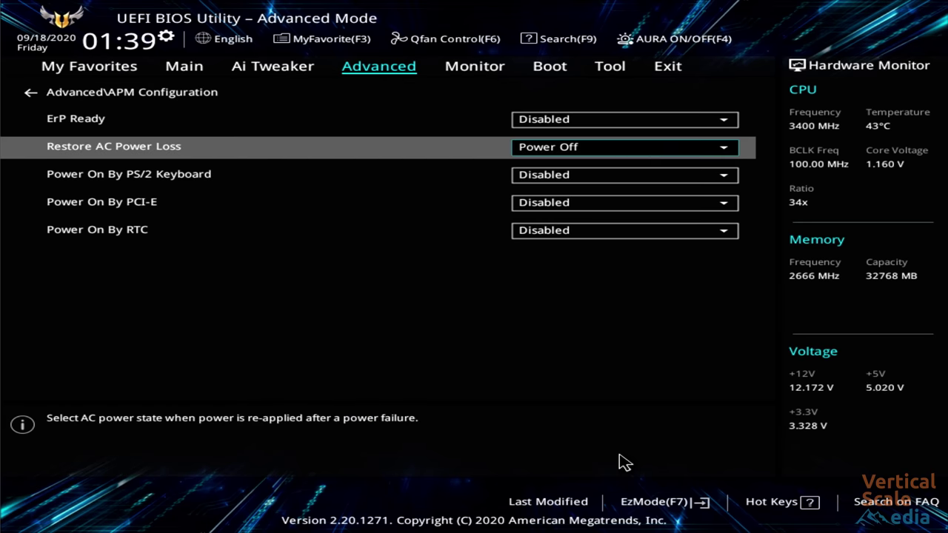
pyautogui.press('Return')
pyautogui.press('Up')
pyautogui.press('Return')
pyautogui.press('Escape')
# Enable SR-IOV Support in the PCI Subsystem Settings and return to the Advanced settings list.
pyautogui.press('Down')
pyautogui.press('Return')
pyautogui.press('Down')
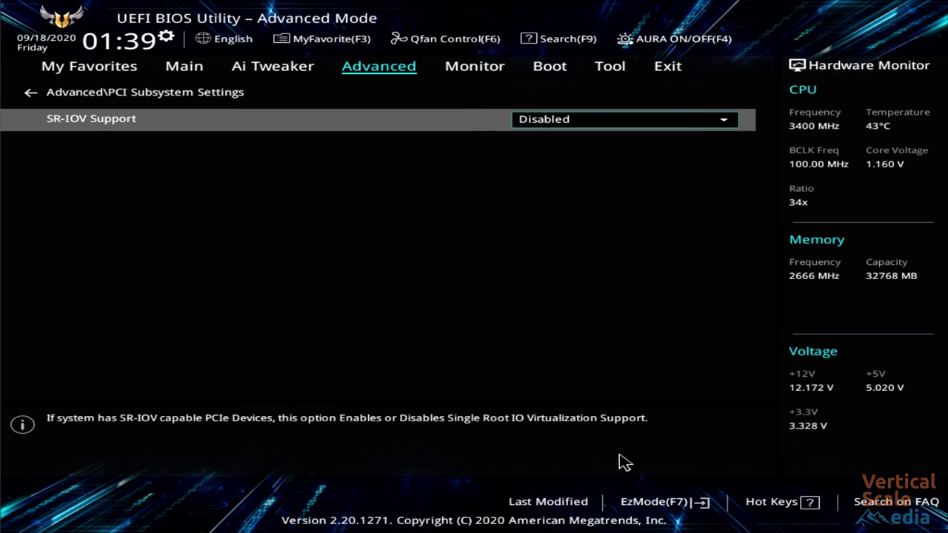
pyautogui.press('Return')
pyautogui.press('Down')
pyautogui.press('Return')
pyautogui.press('Escape')
# Review the USB Configuration, including legacy support, XHCI Hand-off, mass storage devices and USB Single Port Control.
pyautogui.press('Down')
pyautogui.press('Return')
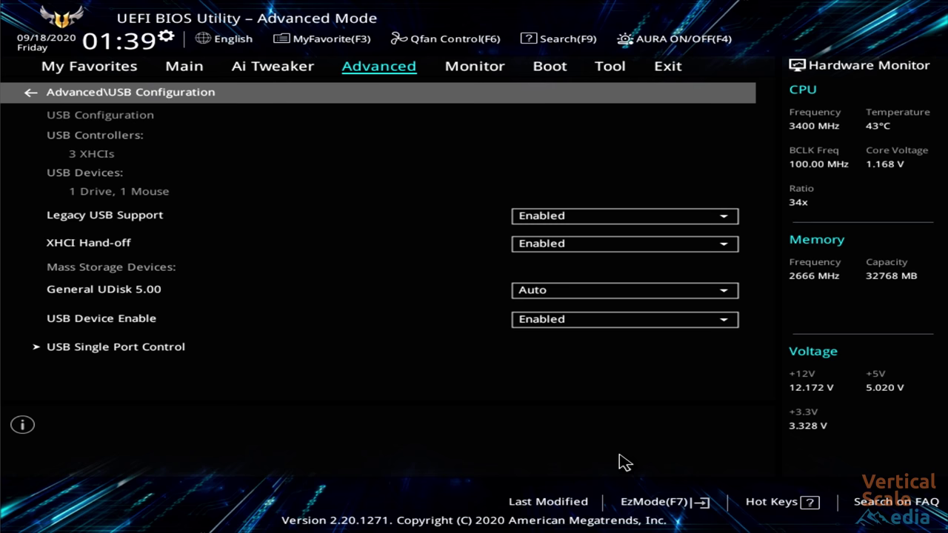
pyautogui.press('Down')
pyautogui.press('Down')
pyautogui.press('Down')
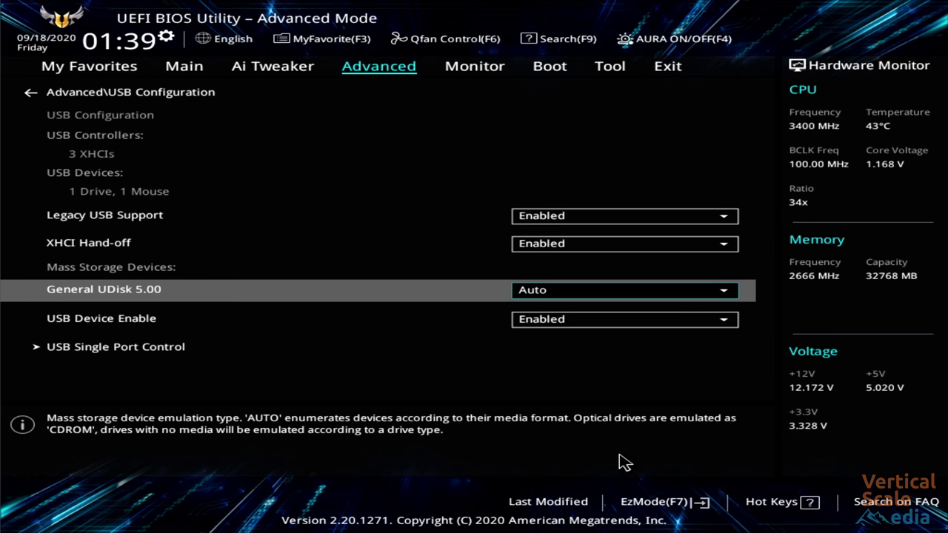
pyautogui.press('Down')
pyautogui.press('Down')
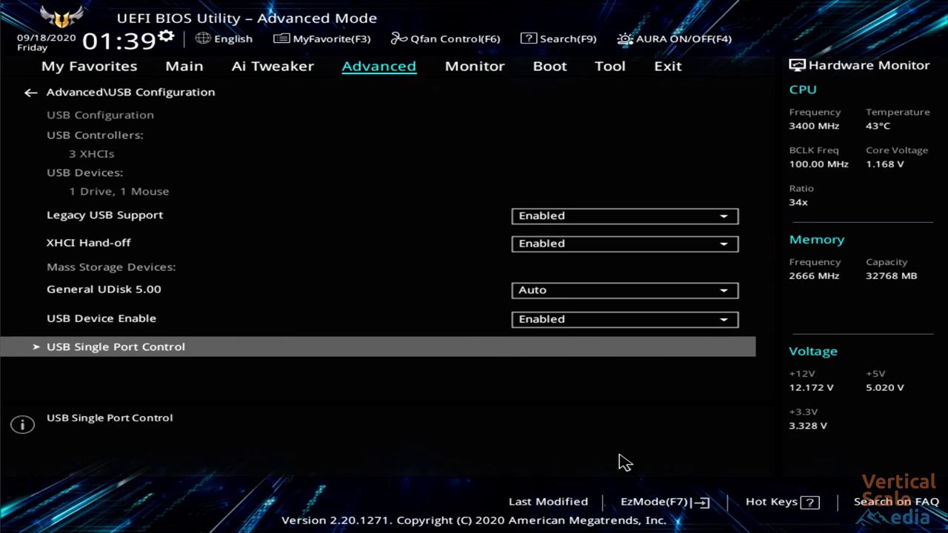
pyautogui.press('Escape')
# Check the Network Stack Configuration and the HDD/SSD SMART Information.
pyautogui.press('Down')
pyautogui.press('Return')
pyautogui.press('Escape')
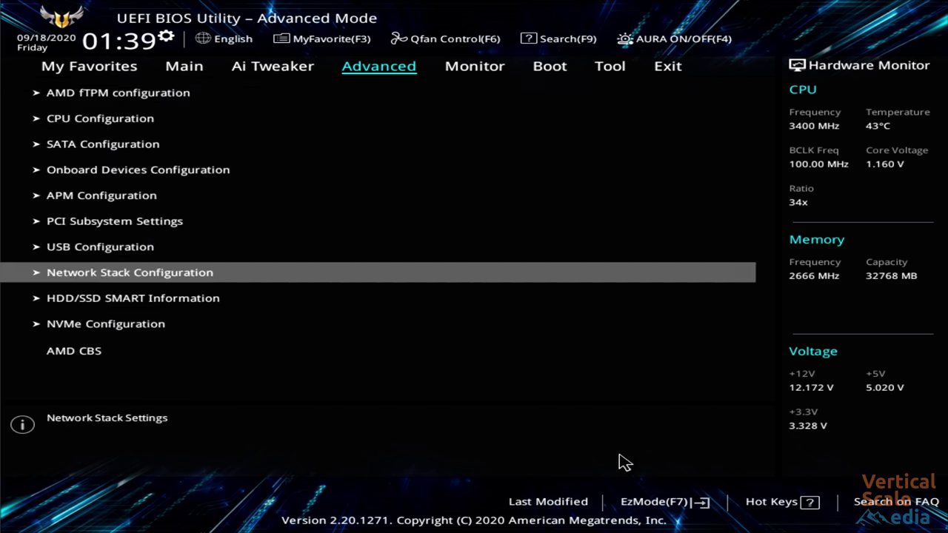
pyautogui.press('Down')
pyautogui.press('Return')
pyautogui.press('Down')
pyautogui.press('Escape')
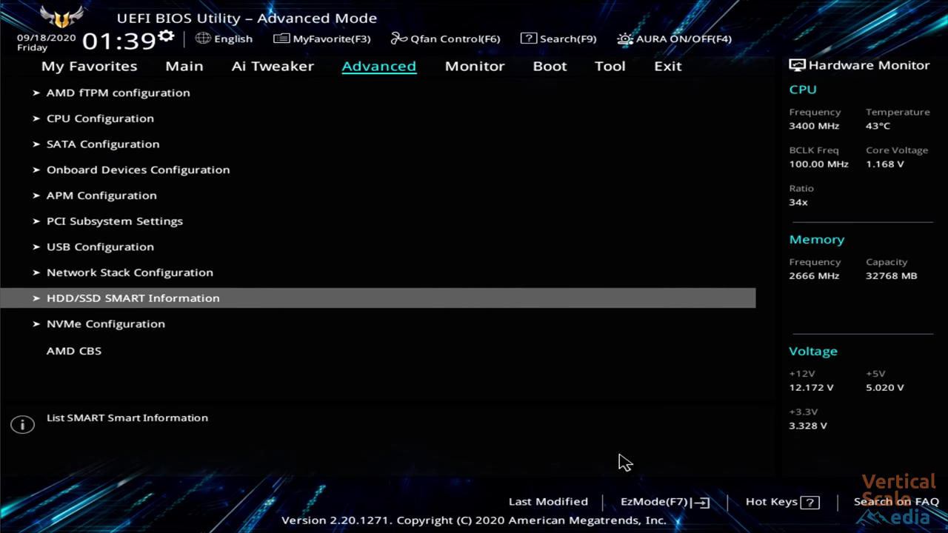
# Inspect the NVMe drive's controller details and self-test options in the NVMe Configuration.
pyautogui.press('Down')
pyautogui.press('Return')
pyautogui.press('Down')
pyautogui.press('Return')
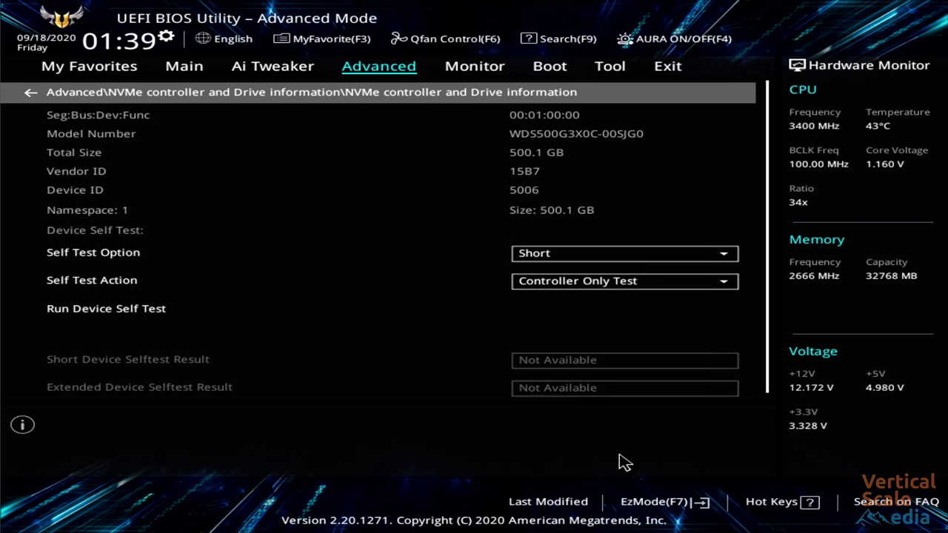
pyautogui.press('Escape')
pyautogui.press('Escape')
# Review the AMD CBS options from Core Performance Boost through IOMMU and Enable IBS, including NBIO Common Options.
pyautogui.press('Down')
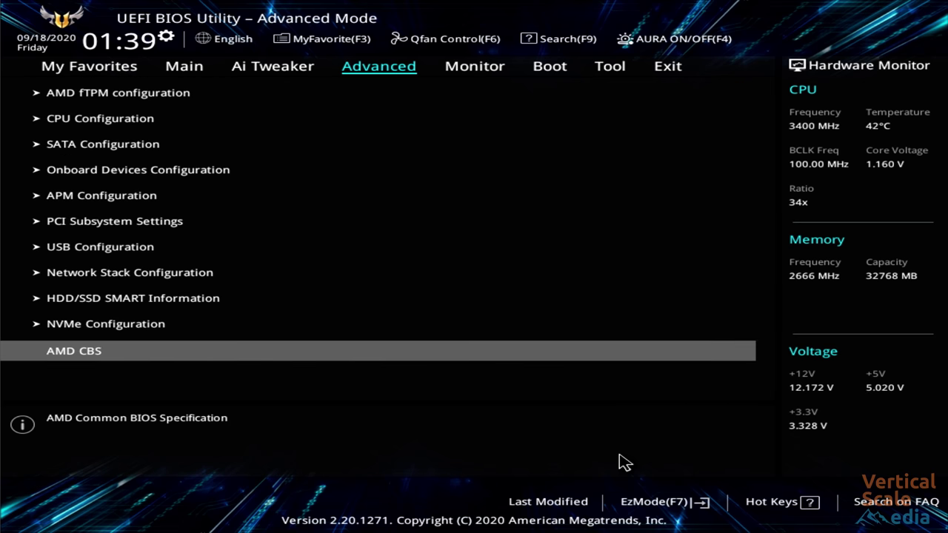
pyautogui.press('Return')
pyautogui.press('Down')
pyautogui.press('Down')
pyautogui.press('Down')
pyautogui.press('Down')
pyautogui.press('Down')
pyautogui.press('Down')
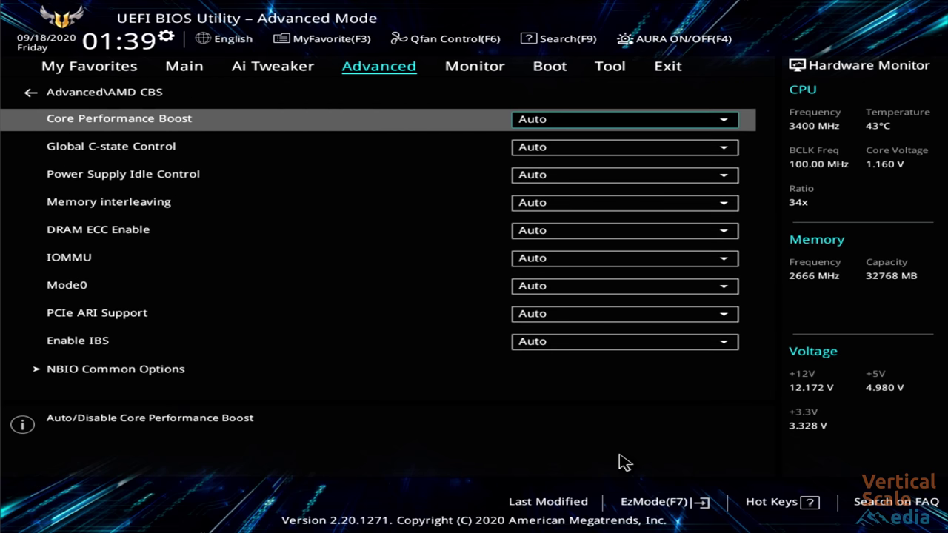
pyautogui.press('Down')
pyautogui.press('Down')
pyautogui.press('Down')
pyautogui.press('Down')
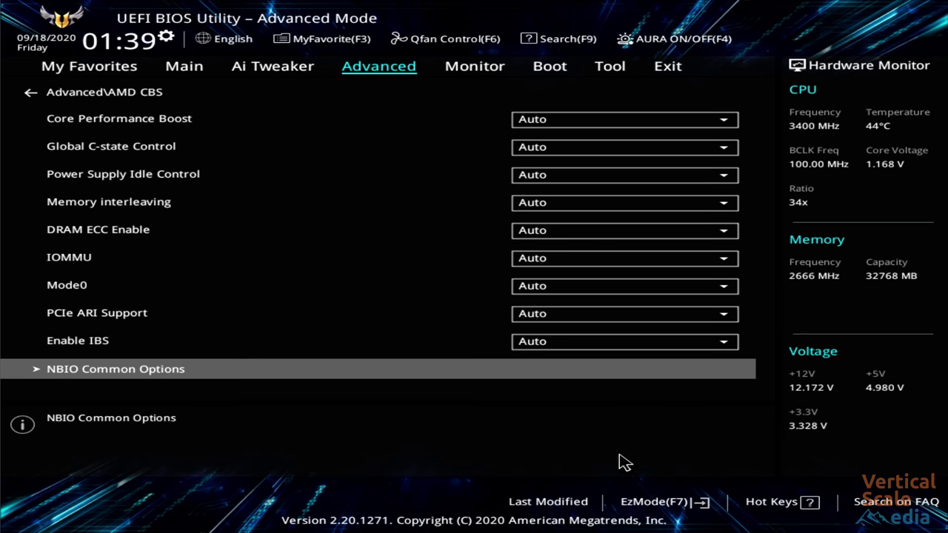
pyautogui.press('Return')
pyautogui.press('Escape')
# Examine the Monitor readings for temperatures, fan speeds and voltages, down to the Q-Fan Configuration entry.
pyautogui.press('Right')
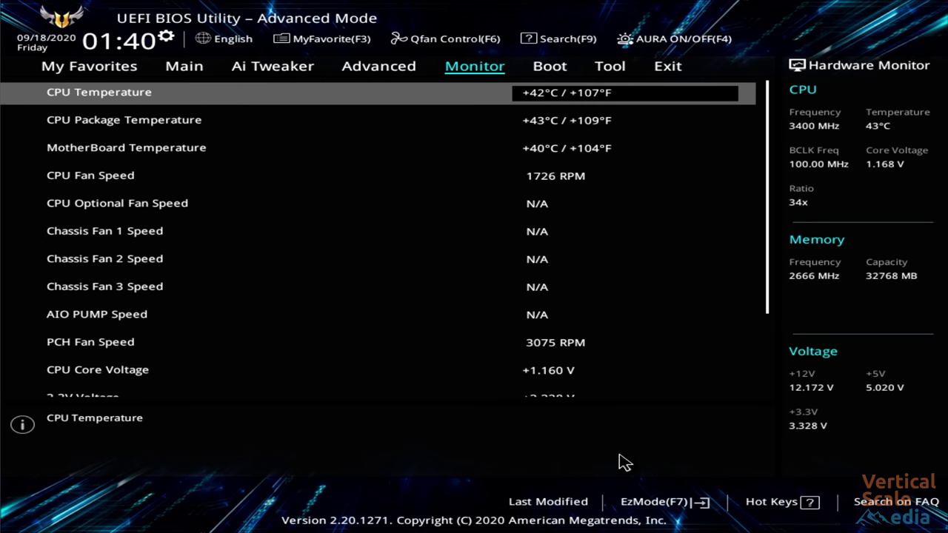
pyautogui.press('Down')
pyautogui.press('Down')
pyautogui.press('Down')
pyautogui.press('Down')
pyautogui.press('Down')
pyautogui.press('Down')
pyautogui.press('Down')
pyautogui.press('Down')
pyautogui.press('Down')
pyautogui.press('Down')
pyautogui.press('Down')
pyautogui.press('Down')
pyautogui.press('Down')
pyautogui.press('Down')
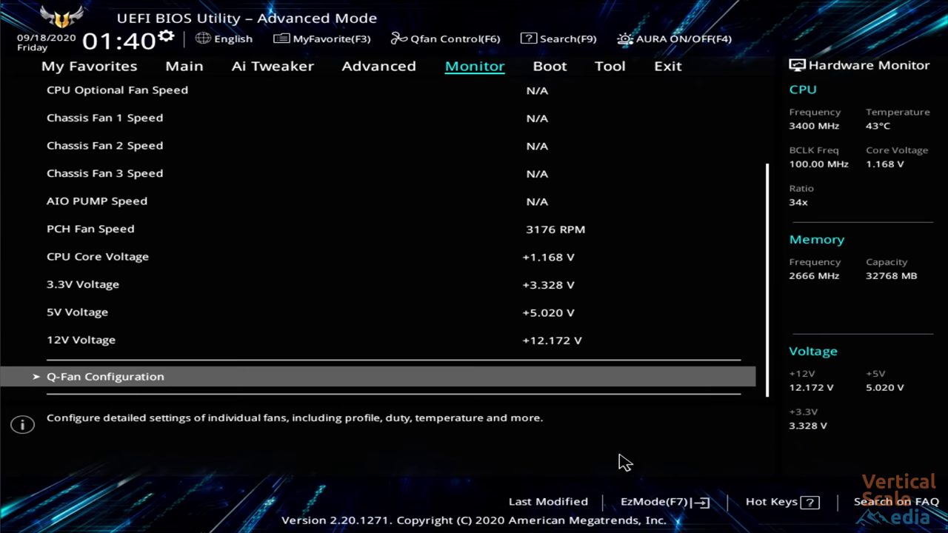
pyautogui.press('Up')
pyautogui.press('Up')
pyautogui.press('Up')
pyautogui.press('Up')
pyautogui.press('Up')
pyautogui.press('Up')
pyautogui.press('Up')
pyautogui.press('Up')
pyautogui.press('Up')
pyautogui.press('Up')
pyautogui.press('Up')
pyautogui.press('Up')
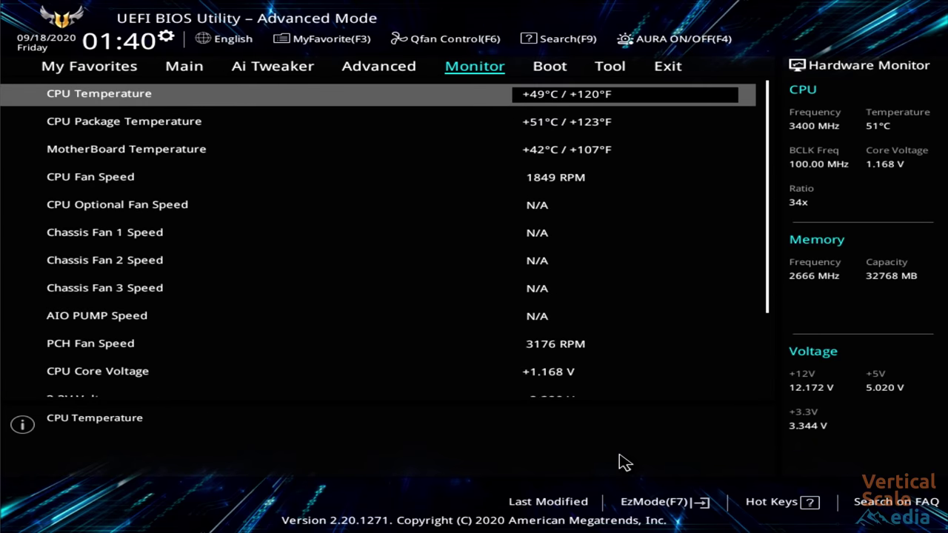
pyautogui.press('Down')
pyautogui.press('Down')
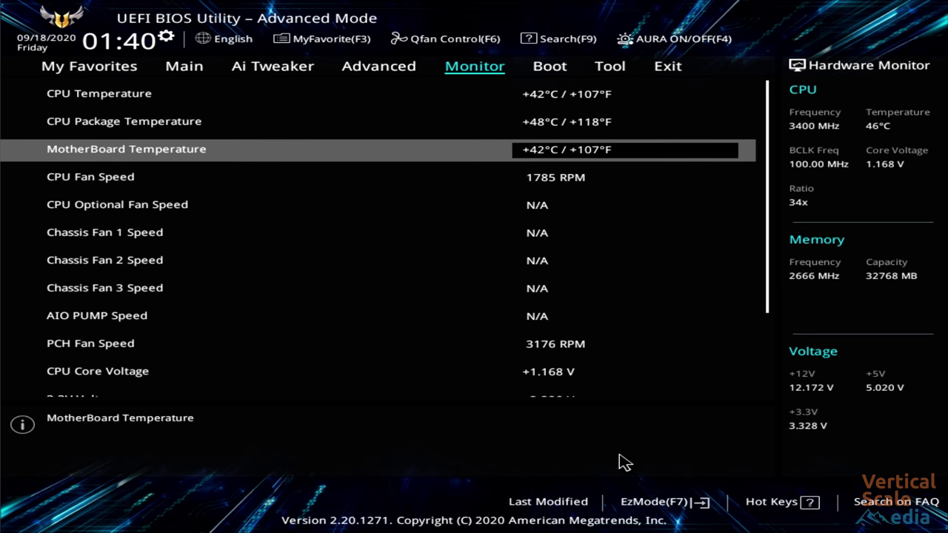
pyautogui.press('Down')
pyautogui.press('Down')
pyautogui.press('Down')
pyautogui.press('Down')
pyautogui.press('Down')
pyautogui.press('Down')
pyautogui.press('Down')
pyautogui.press('Down')
pyautogui.press('Down')
pyautogui.press('Down')
pyautogui.press('Down')
pyautogui.press('Down')
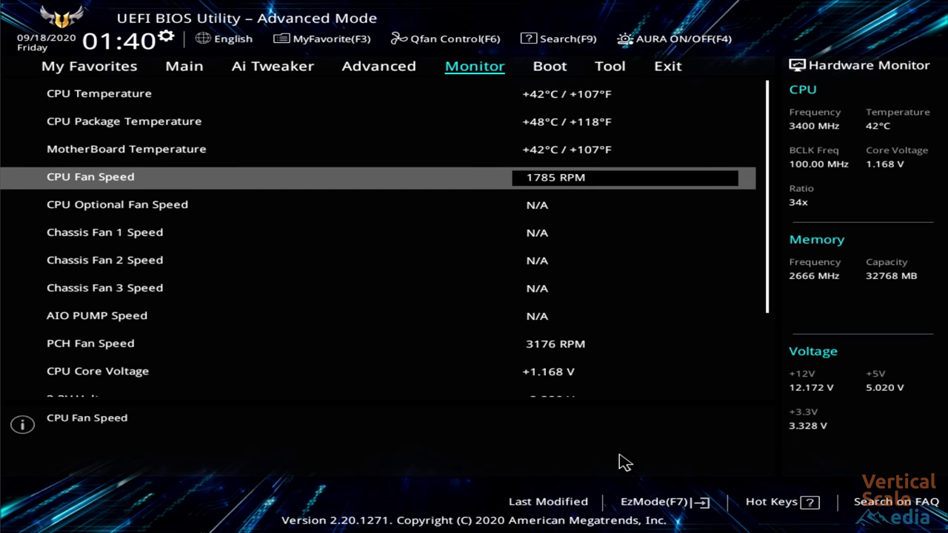
pyautogui.press('Up')
pyautogui.press('Up')
pyautogui.press('Up')
pyautogui.press('Up')
pyautogui.press('Up')
pyautogui.press('Up')
pyautogui.press('Up')
pyautogui.press('Up')
pyautogui.press('Up')
pyautogui.press('Up')
pyautogui.press('Up')
pyautogui.press('Up')
pyautogui.press('Up')
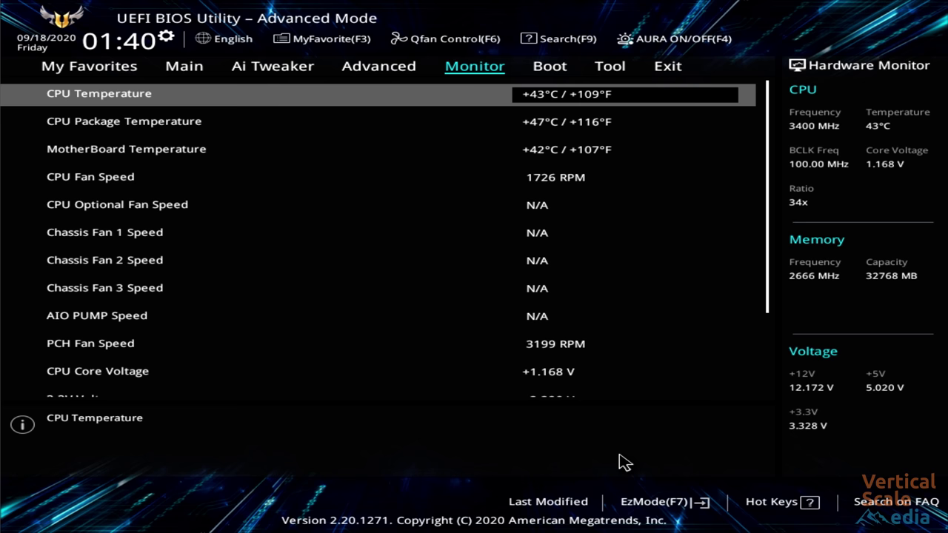
# Set Fast Boot to Disabled in the Boot Configuration.
pyautogui.press('Right')
pyautogui.press('Return')
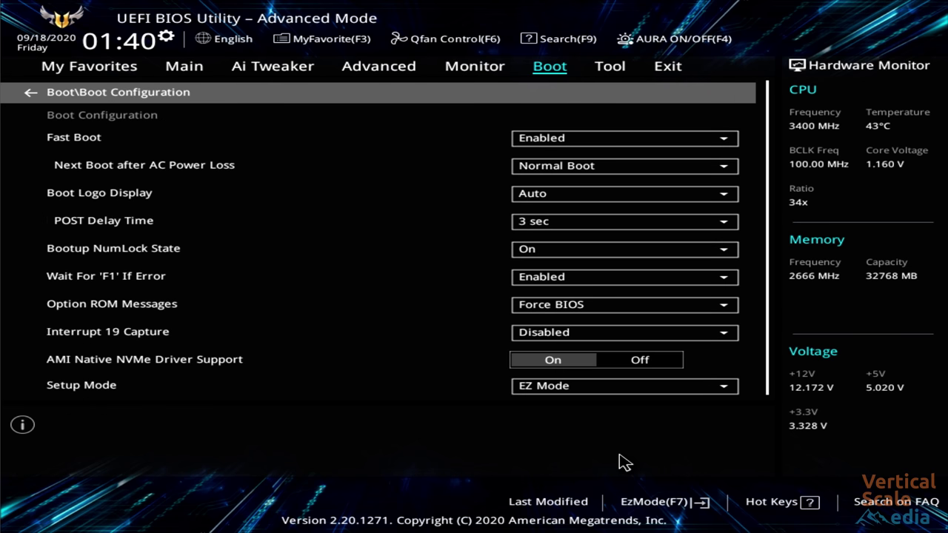
pyautogui.press('Down')
pyautogui.press('Return')
pyautogui.press('Up')
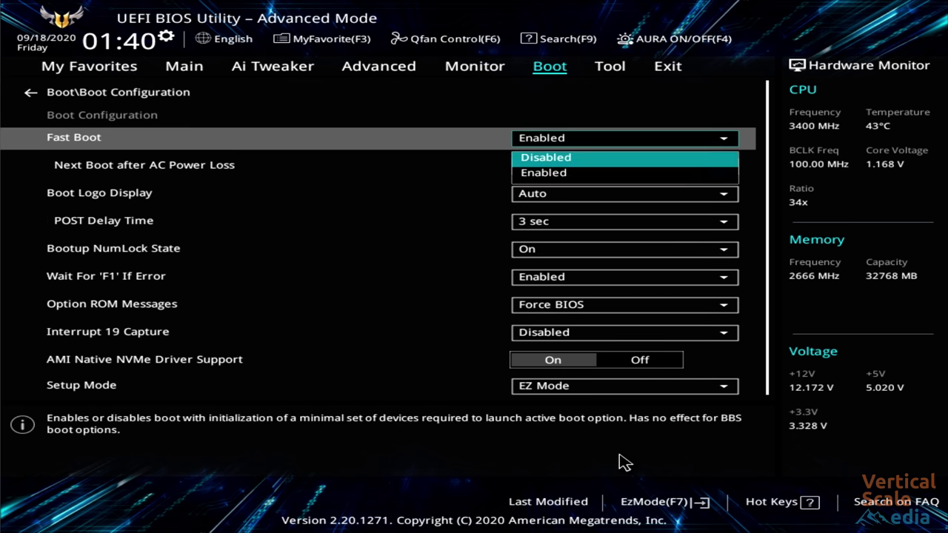
pyautogui.press('Return')
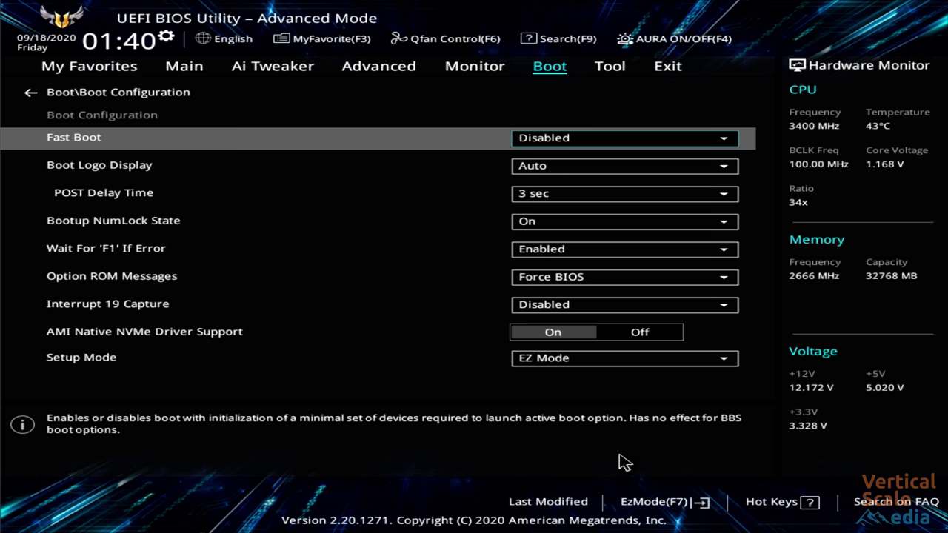
# Set Boot Logo Display to Disabled in the Boot Configuration.
pyautogui.press('Down')
pyautogui.press('Return')
pyautogui.press('Down')
pyautogui.press('Down')
pyautogui.press('Return')
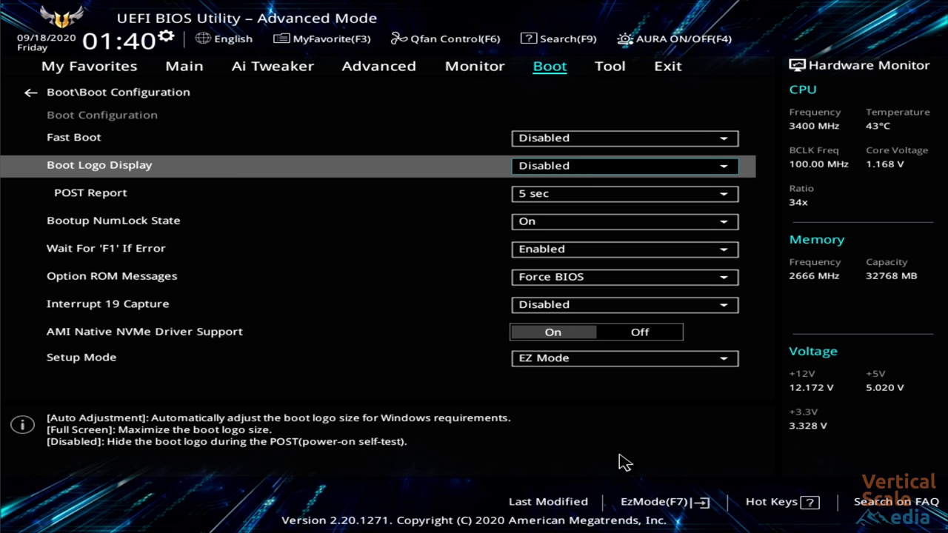
# Set Interrupt 19 Capture to Enabled, leaving the POST report, NumLock, error wait and Option ROM settings as they are.
pyautogui.press('Down')
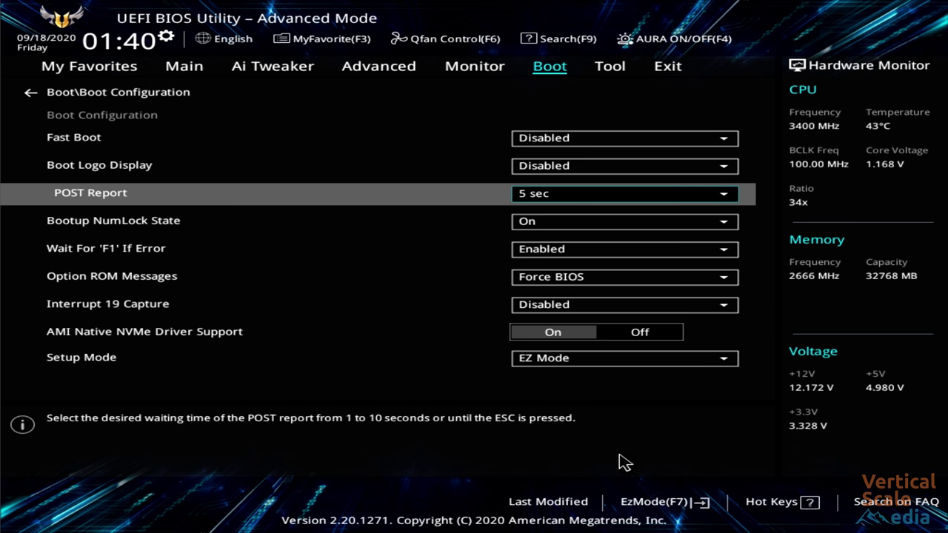
pyautogui.press('Down')
pyautogui.press('Down')
pyautogui.press('Down')
pyautogui.press('Down')
pyautogui.press('Return')
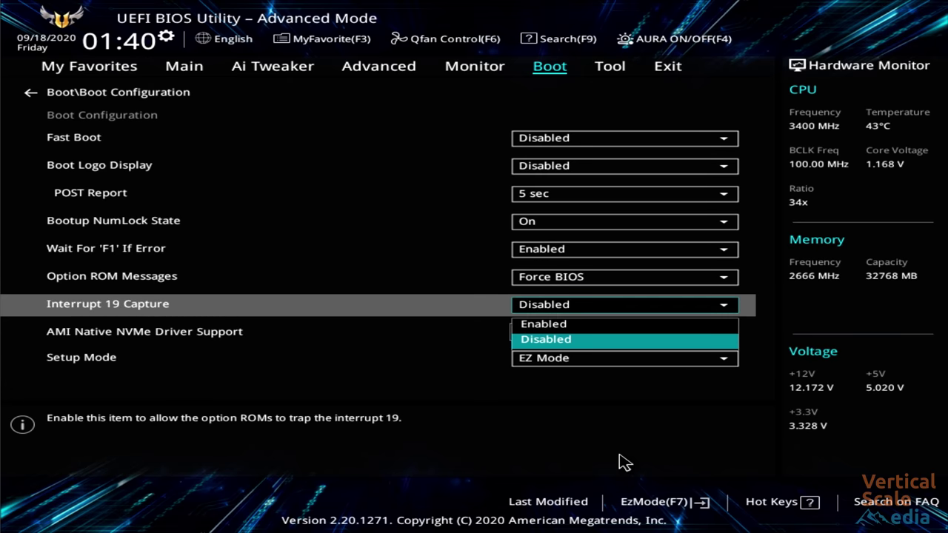
pyautogui.press('Up')
pyautogui.press('Return')
# Set the default Setup Mode to Advanced Mode.
pyautogui.press('Down')
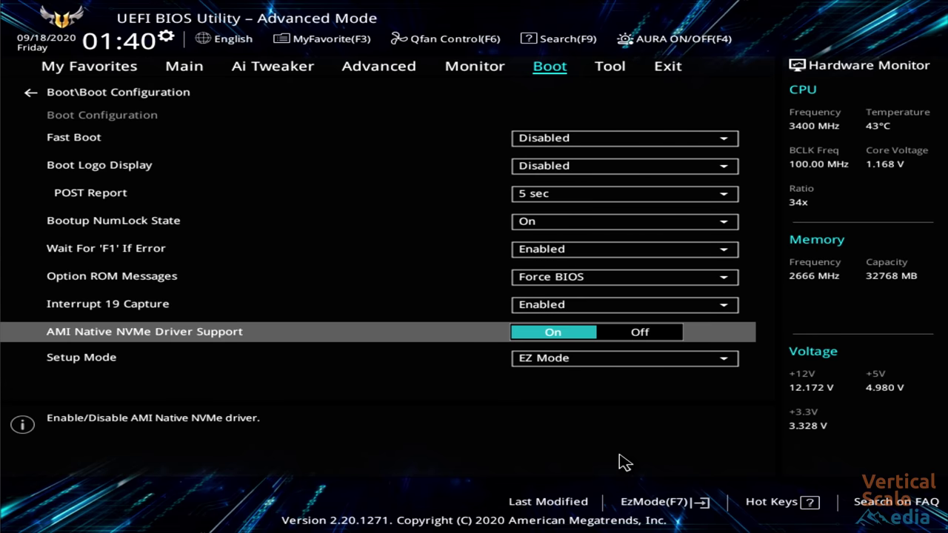
pyautogui.press('Down')
pyautogui.press('Return')
pyautogui.press('Up')
pyautogui.press('Return')
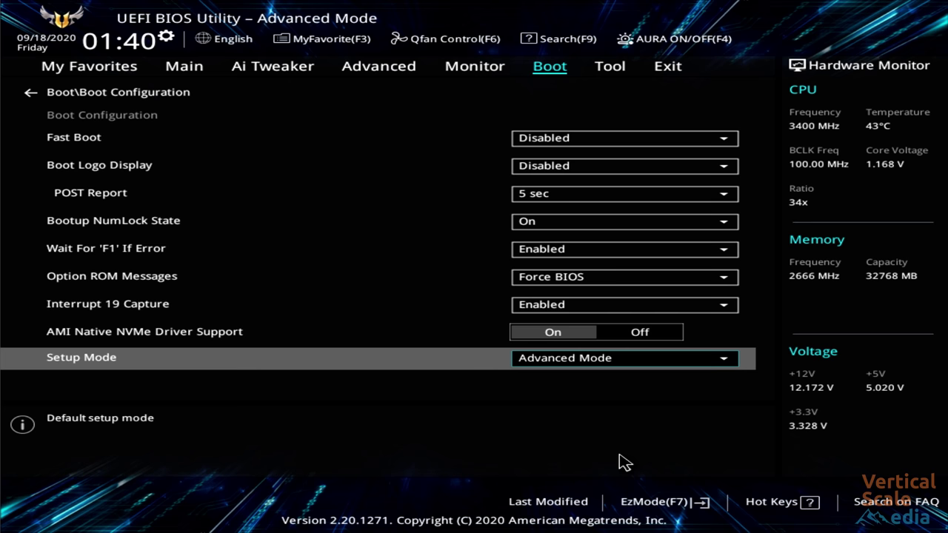
# Look over the ASUS tools and the exit options, and return to the Boot Configuration.
pyautogui.press('Right')
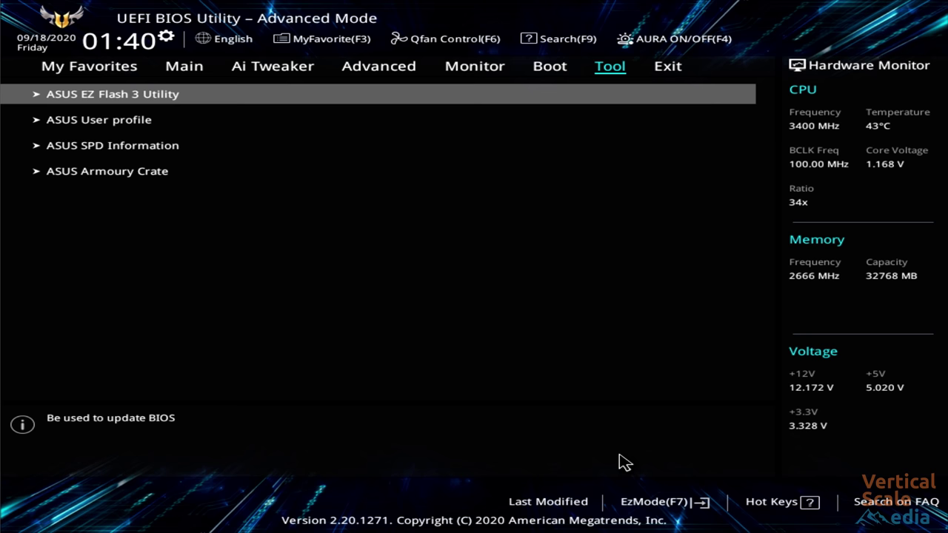
pyautogui.press('Left')
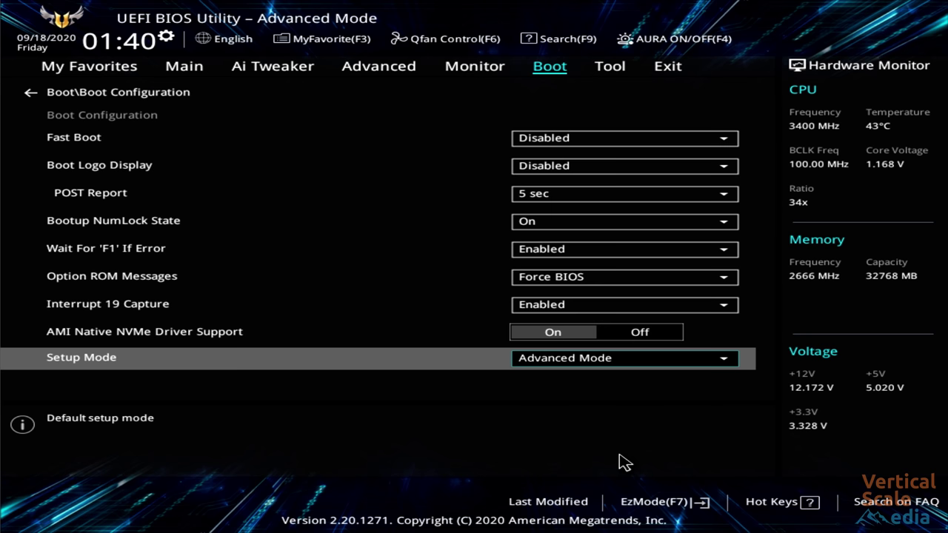
pyautogui.press('Right')
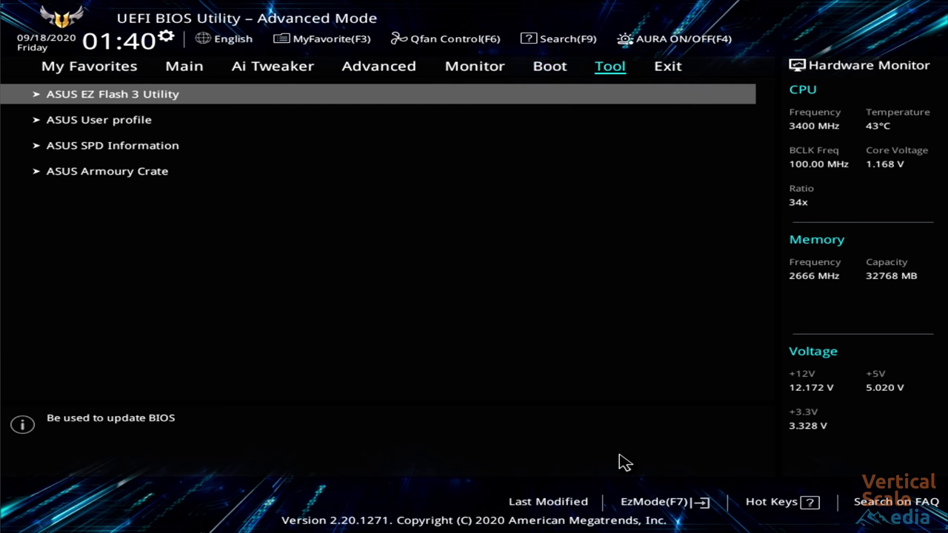
pyautogui.press('Right')
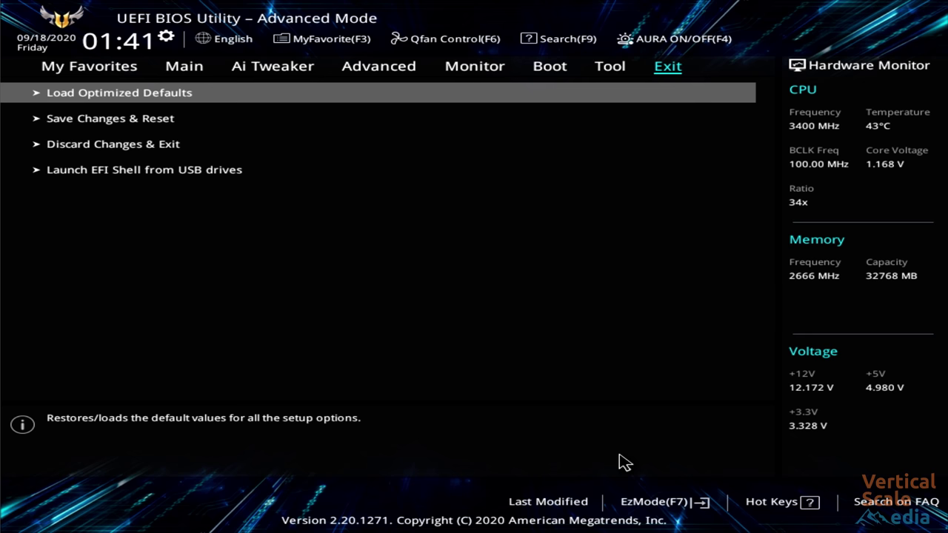
pyautogui.press('Left')
pyautogui.press('Left')
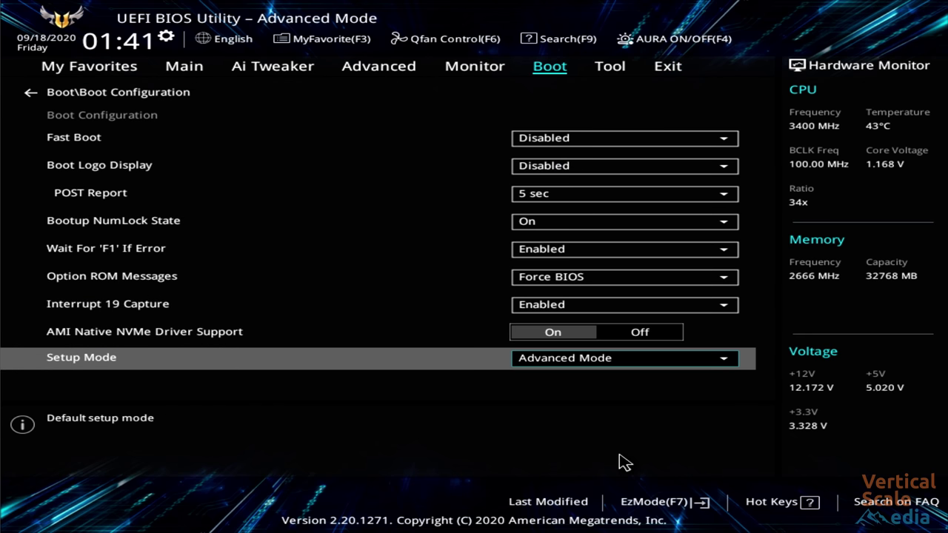
# Leave the Boot Configuration and review the entries under Boot Option Priorities.
pyautogui.press('Up')
pyautogui.press('Up')
pyautogui.press('Up')
pyautogui.press('Up')
pyautogui.press('Up')
pyautogui.press('Up')
pyautogui.press('Up')
pyautogui.press('Up')
pyautogui.press('Up')
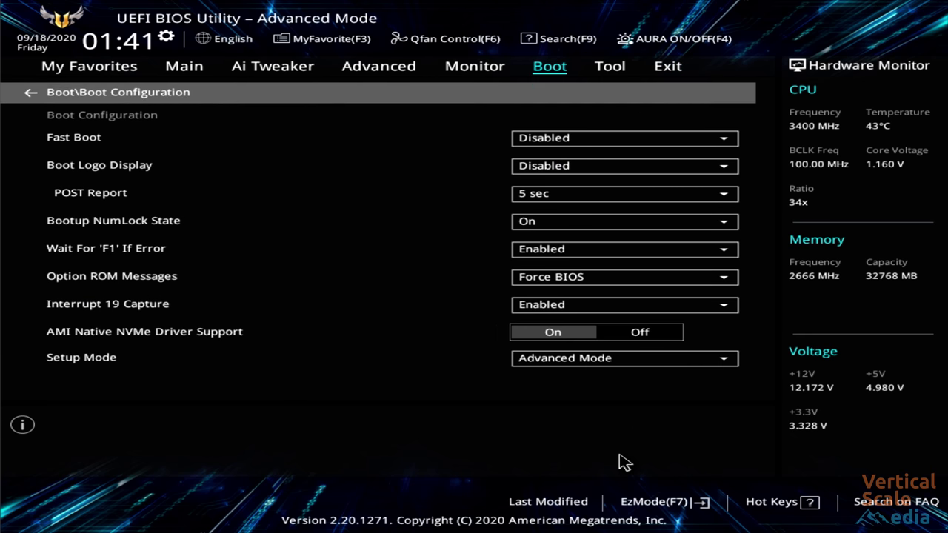
pyautogui.press('Return')
pyautogui.press('Down')
pyautogui.press('Down')
pyautogui.press('Down')
pyautogui.press('Down')
pyautogui.press('Down')
pyautogui.press('Down')
pyautogui.press('Down')
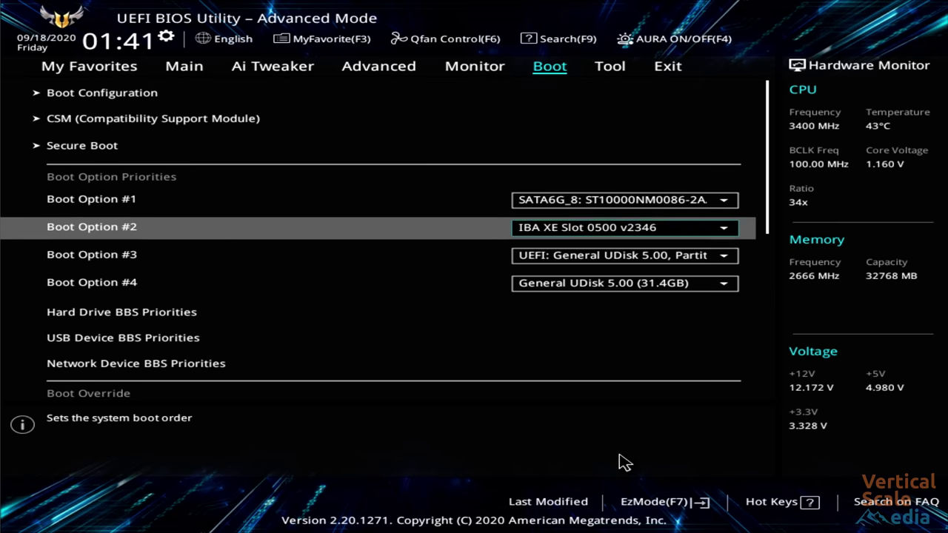
pyautogui.press('Down')
# Set Boot Option #1 to General UDisk 5.00 (31.4GB), the non-UEFI entry of the USB drive.
pyautogui.press('Up')
pyautogui.press('Up')
pyautogui.press('Up')
pyautogui.press('Up')
pyautogui.press('Up')
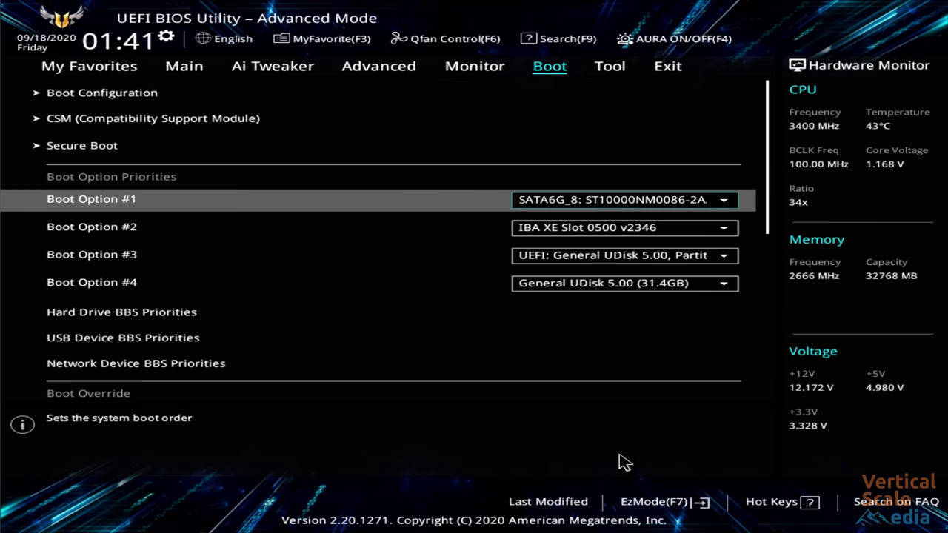
pyautogui.press('Return')
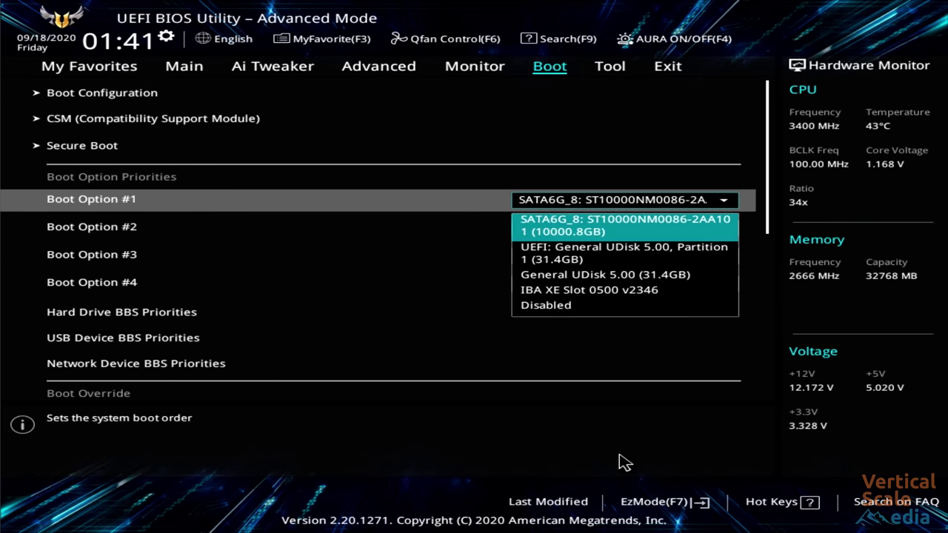
pyautogui.press('Down')
pyautogui.press('Down')
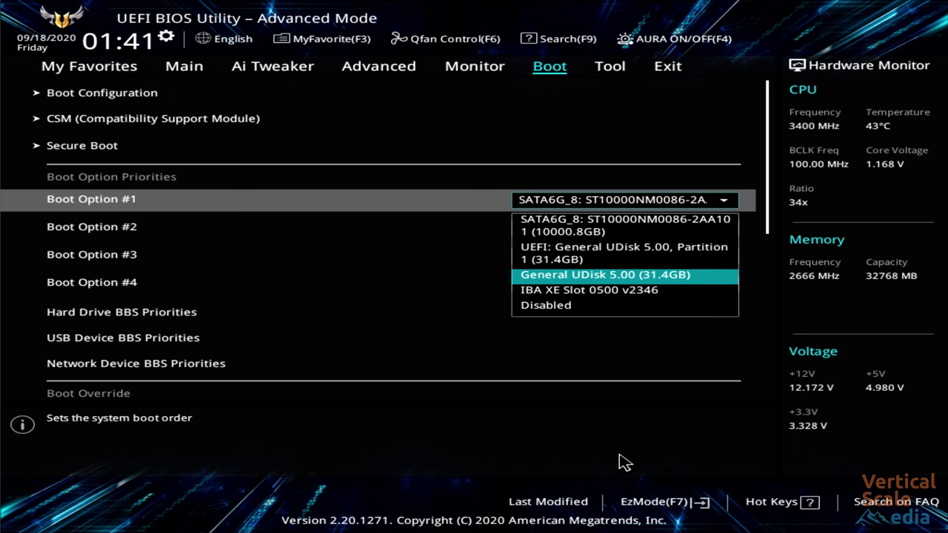
pyautogui.press('Return')
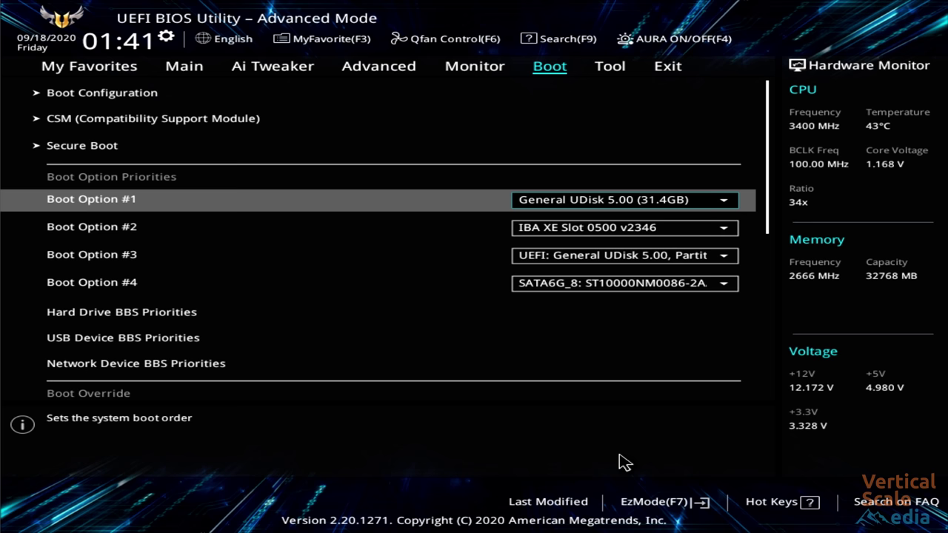
# Save the BIOS changes, reset the system and boot the FreeNAS Installer in its standard, non-serial mode.
pyautogui.press('Right')
pyautogui.press('Right')
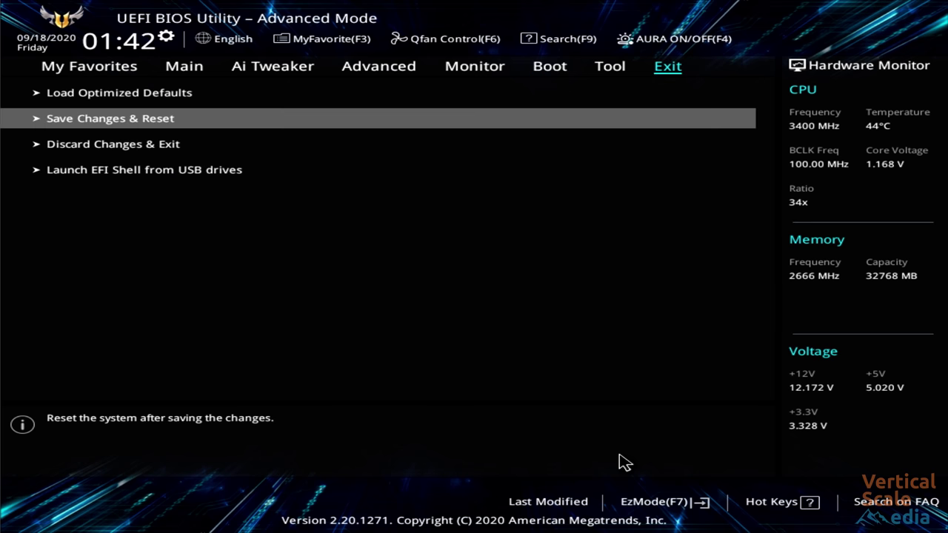
pyautogui.press('Return')
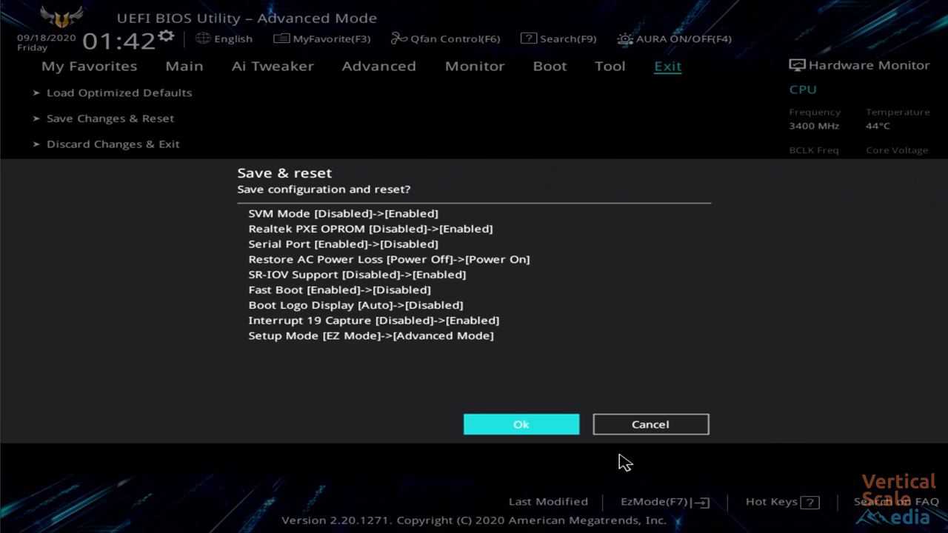
pyautogui.press('Return')
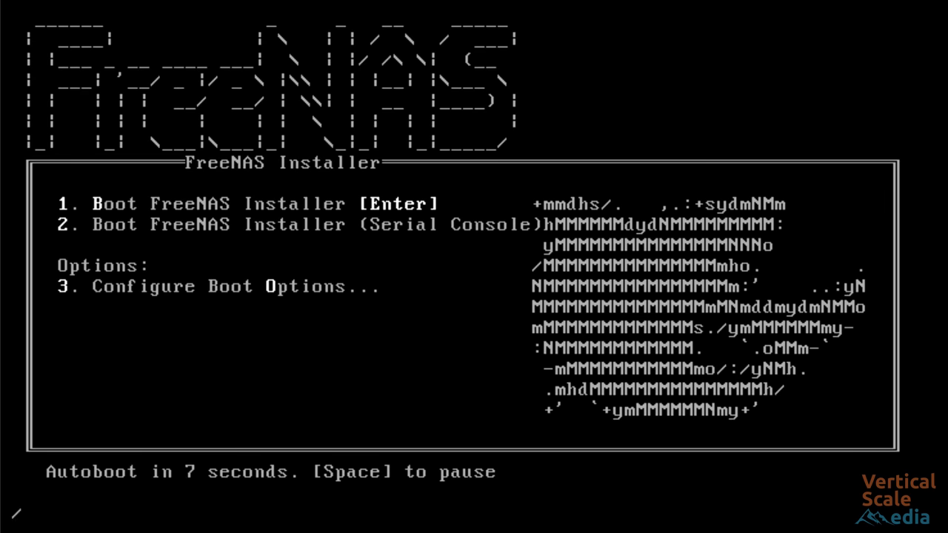
pyautogui.press('Return')
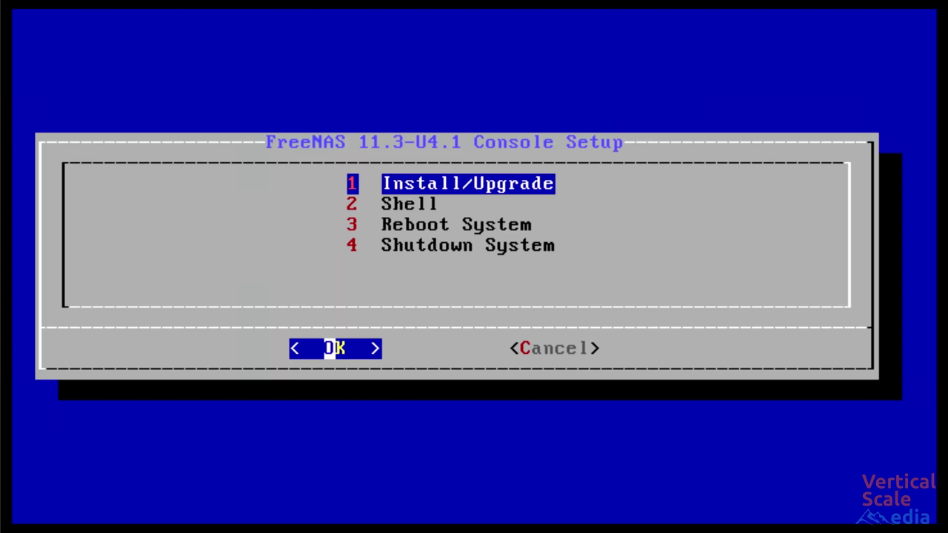
# Start Install/Upgrade in the FreeNAS console setup and choose the nvd0 drive as the only destination media.
pyautogui.press('Return')
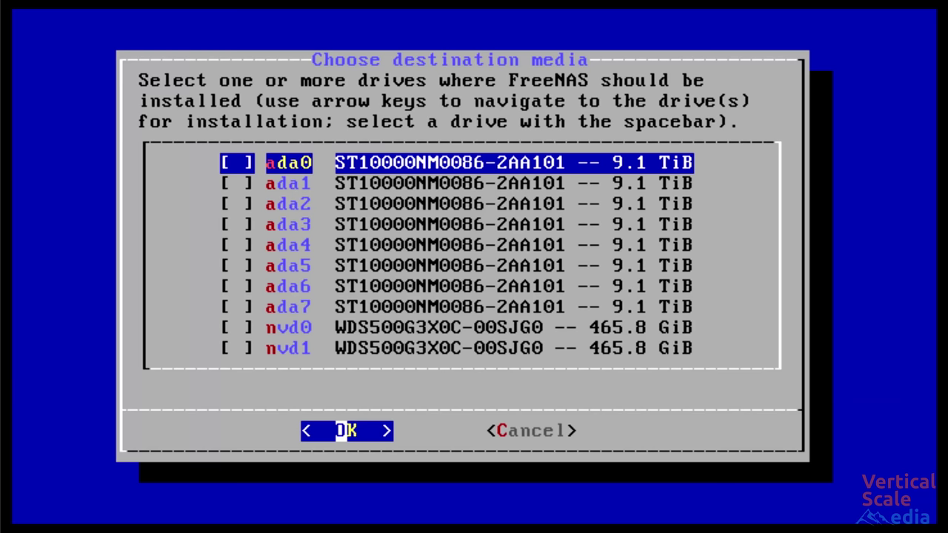
pyautogui.press('Down')
pyautogui.press('Down')
pyautogui.press('Down')
pyautogui.press('Down')
pyautogui.press('Down')
pyautogui.press('Down')
pyautogui.press('Down')
pyautogui.press('Down')
pyautogui.press('Down')
pyautogui.press('Up')
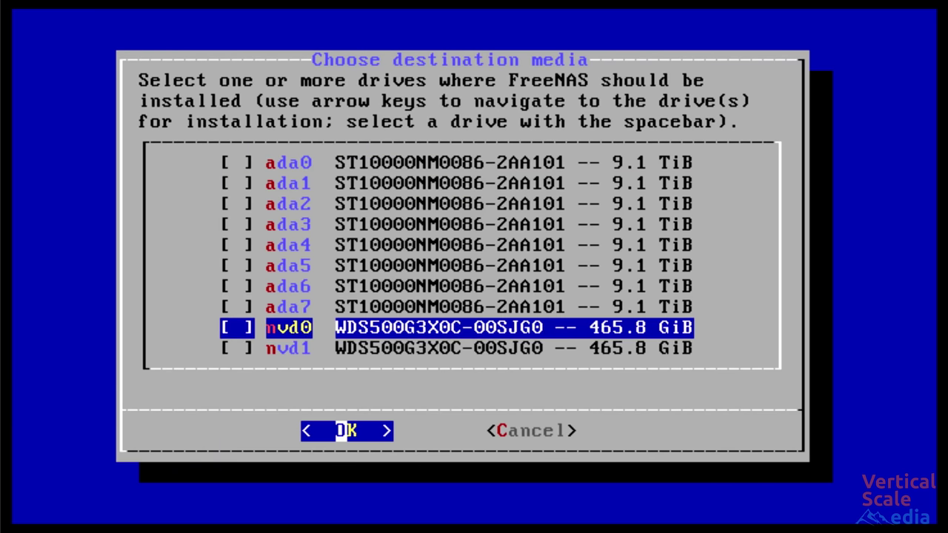
pyautogui.press('space')
pyautogui.press('Return')
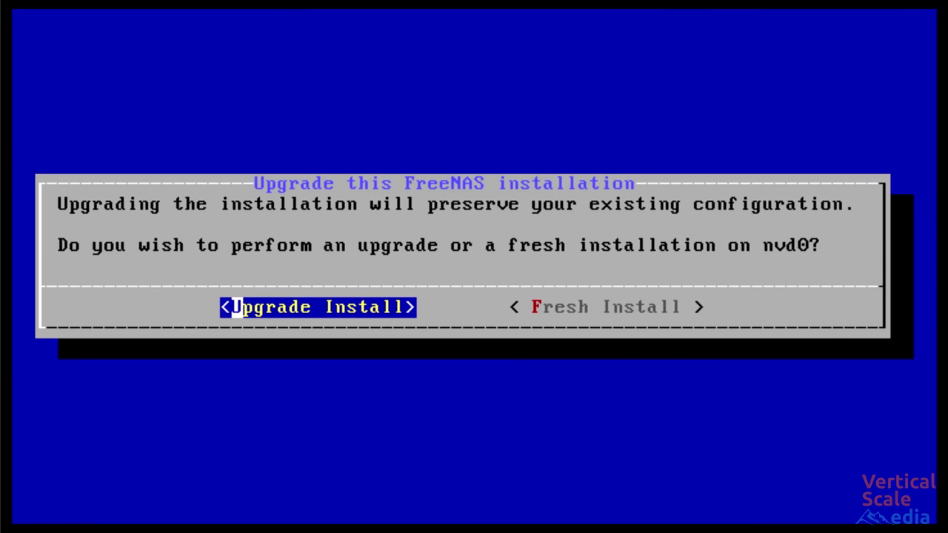
# Choose a fresh install that formats the boot device, and agree to proceed with erasing nvd0.
pyautogui.press('Right')
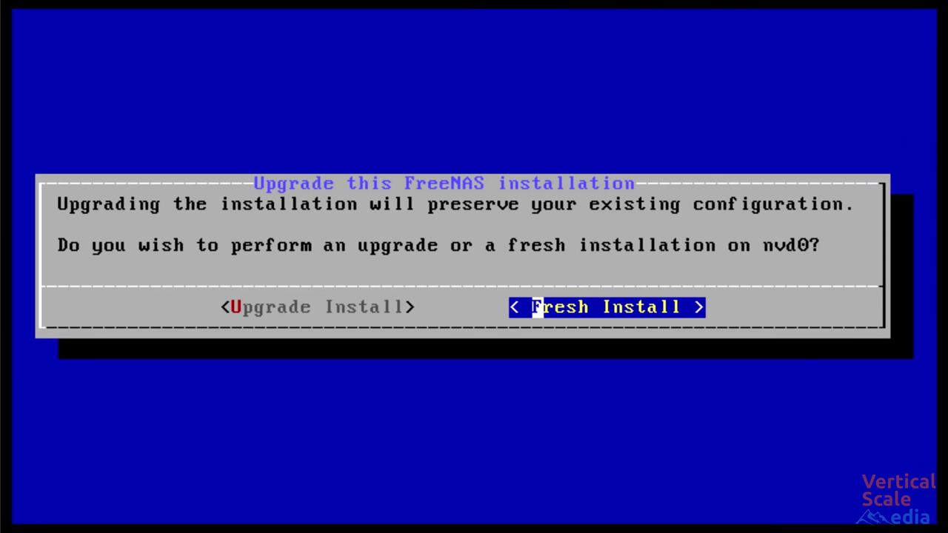
pyautogui.press('Return')
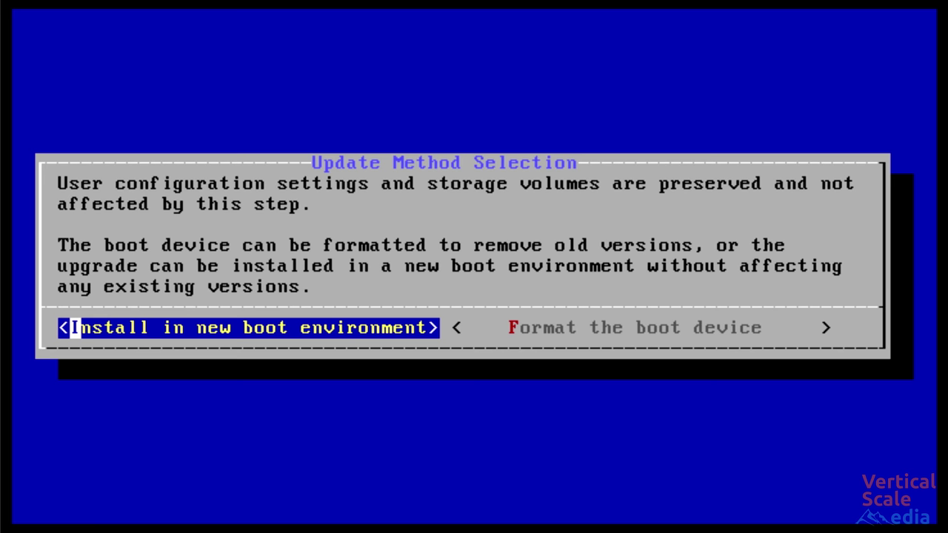
pyautogui.press('Right')
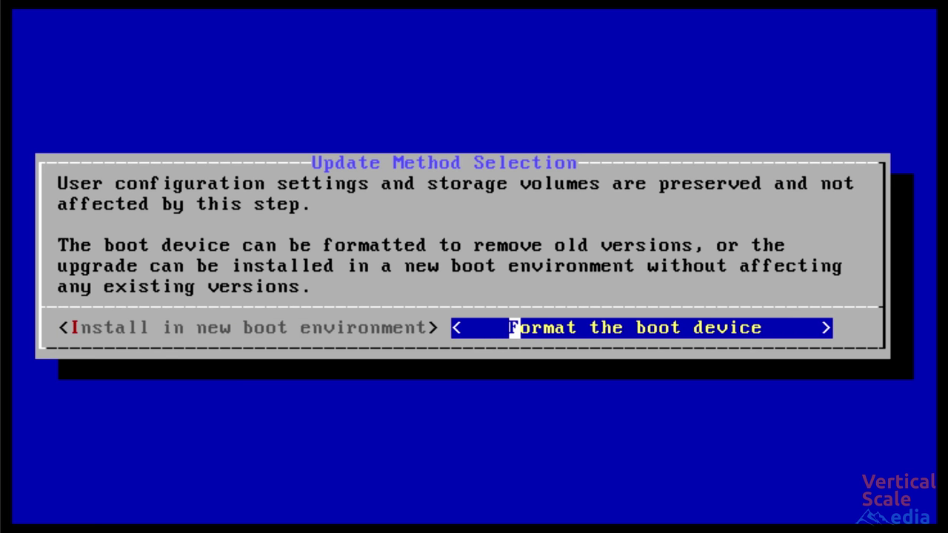
pyautogui.press('Return')
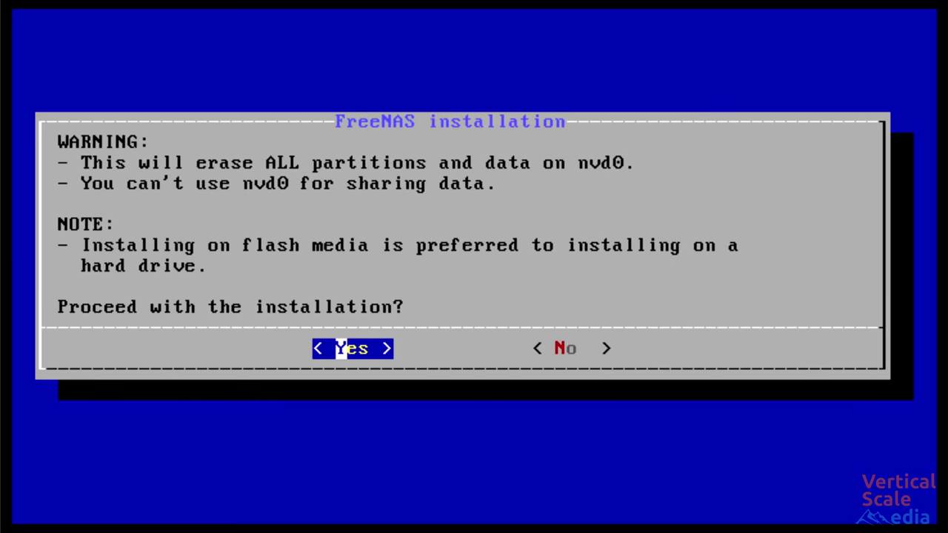
pyautogui.press('Return')
# Enter and confirm the root password for the FreeNAS installation, and accept it.
pyautogui.write('****')
pyautogui.press('Tab')
pyautogui.write('****')
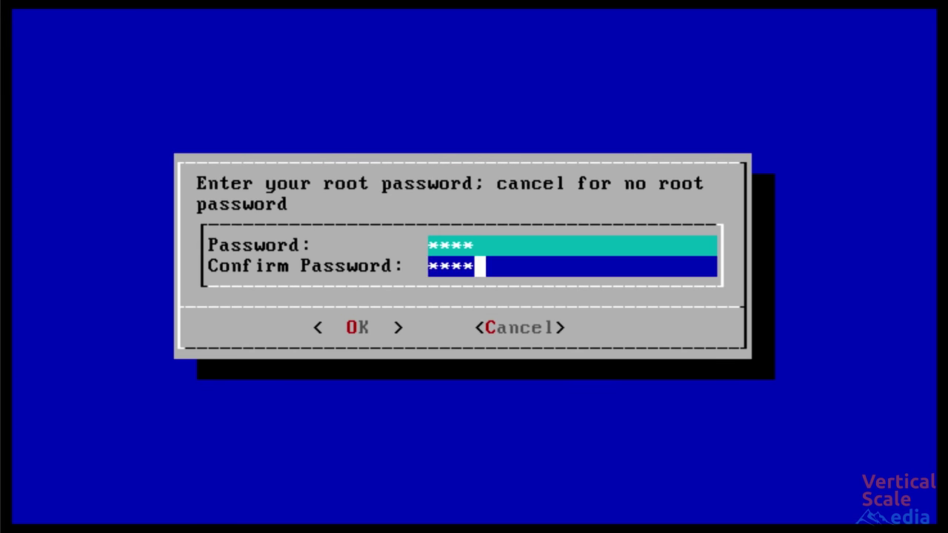
pyautogui.press('Return')
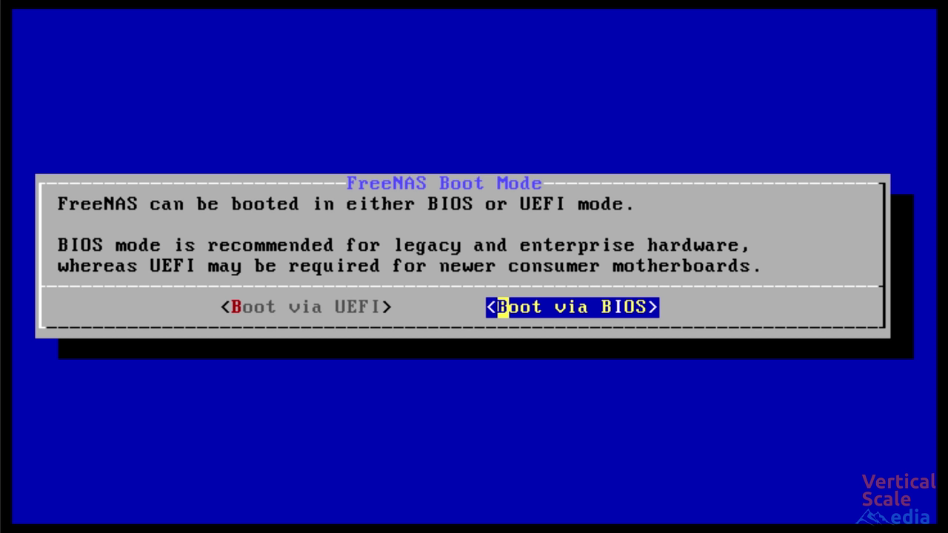